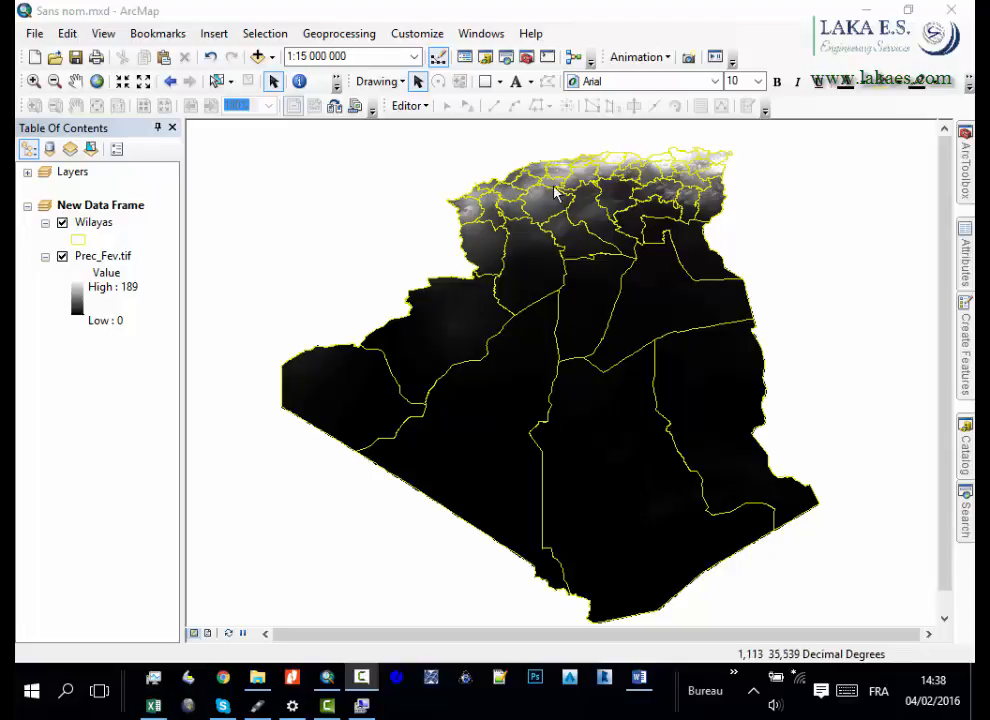
# Symbolize the Prec_Fev.tif raster as Classified with a color ramp running from light cyan to dark blue
pyautogui.scroll(3, 688, 237)
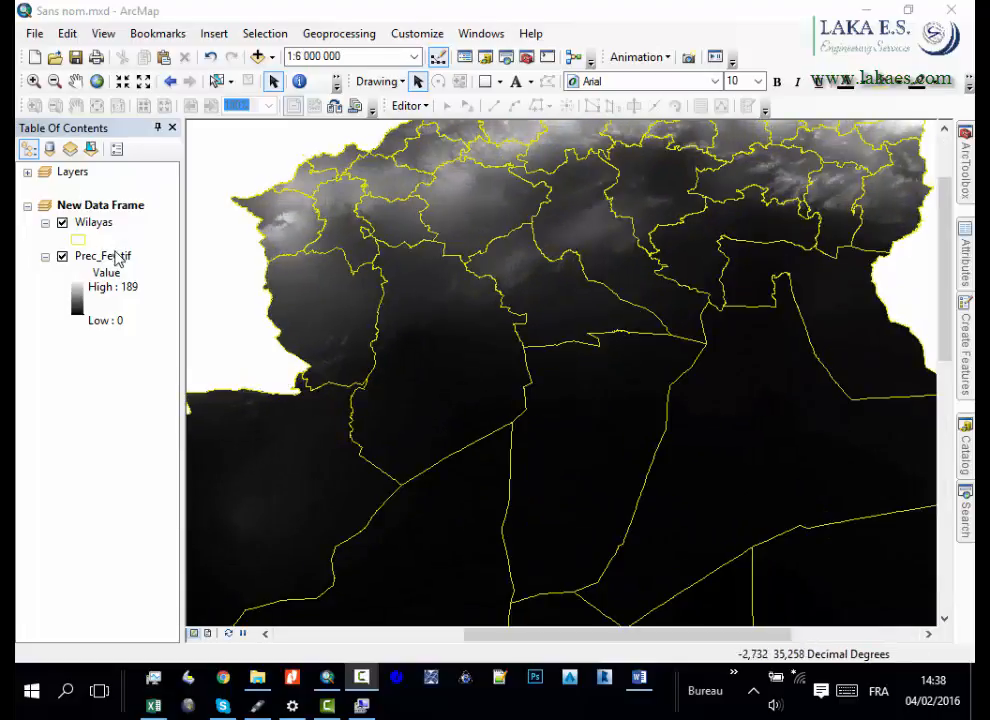
pyautogui.rightClick(108, 257)
pyautogui.click(200, 527)
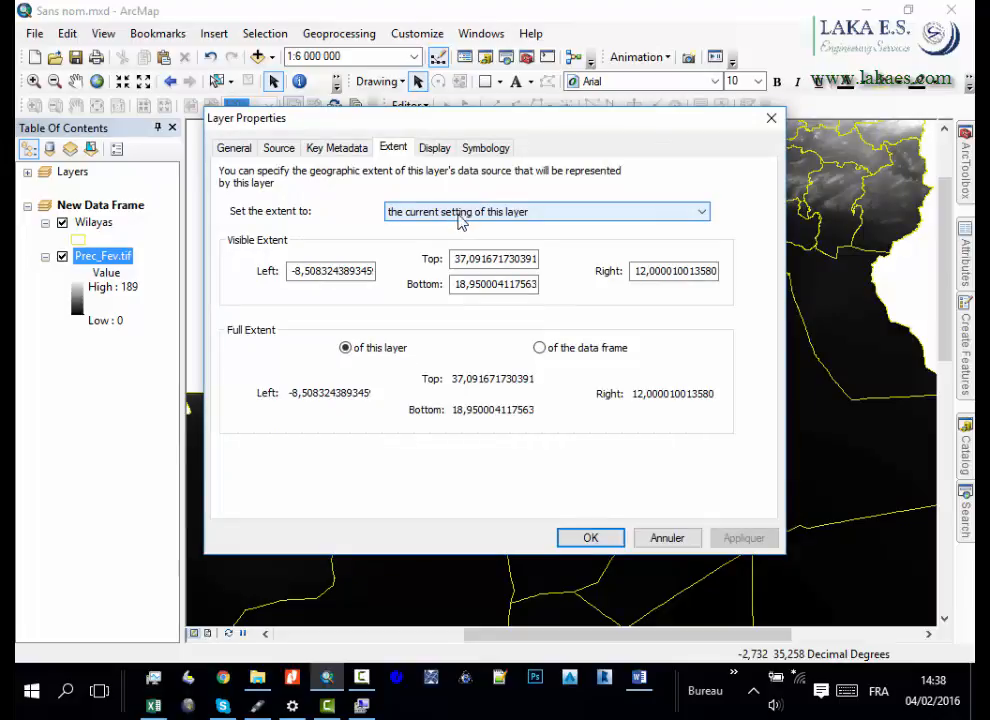
pyautogui.click(482, 147)
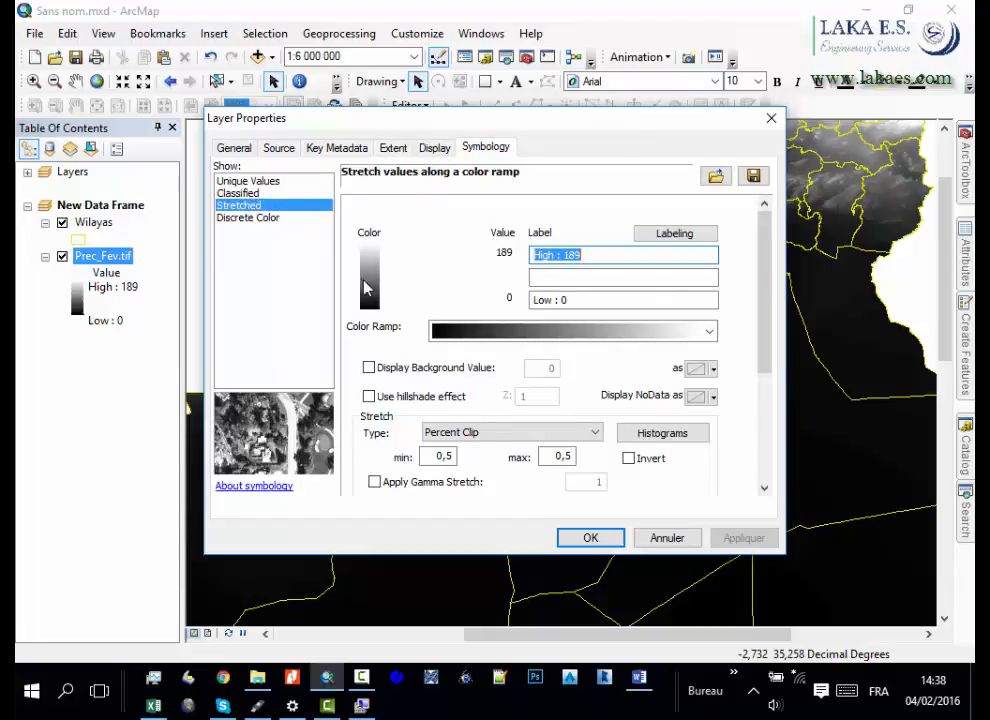
pyautogui.click(240, 193)
pyautogui.click(577, 303)
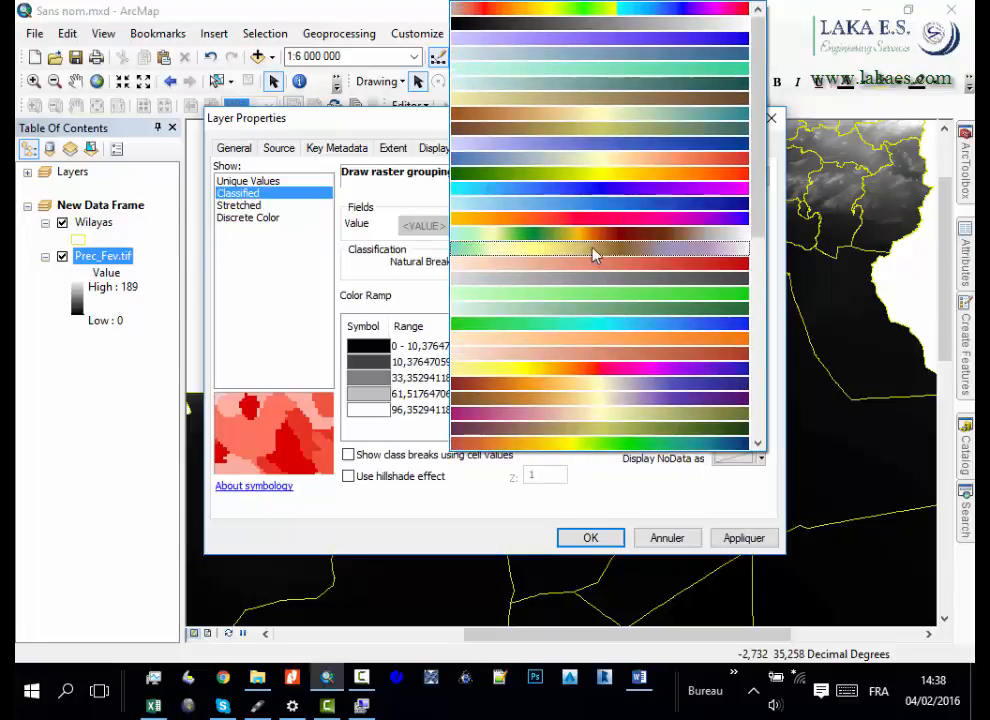
pyautogui.scroll(-3, 640, 210)
pyautogui.scroll(-1, 640, 215)
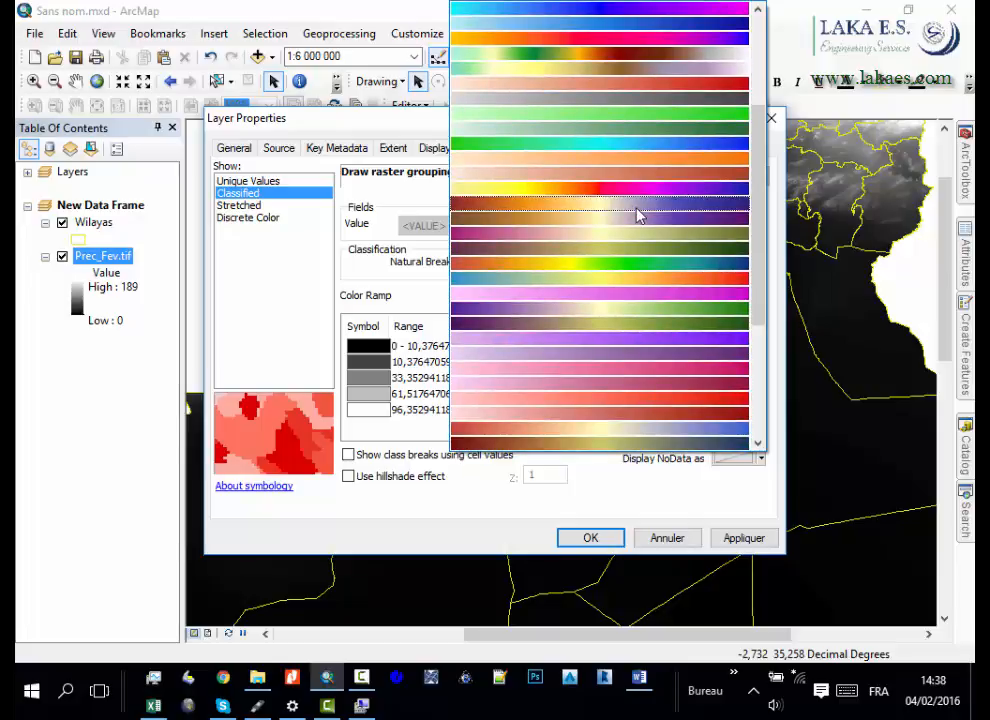
pyautogui.scroll(-1, 627, 245)
pyautogui.scroll(-3, 624, 236)
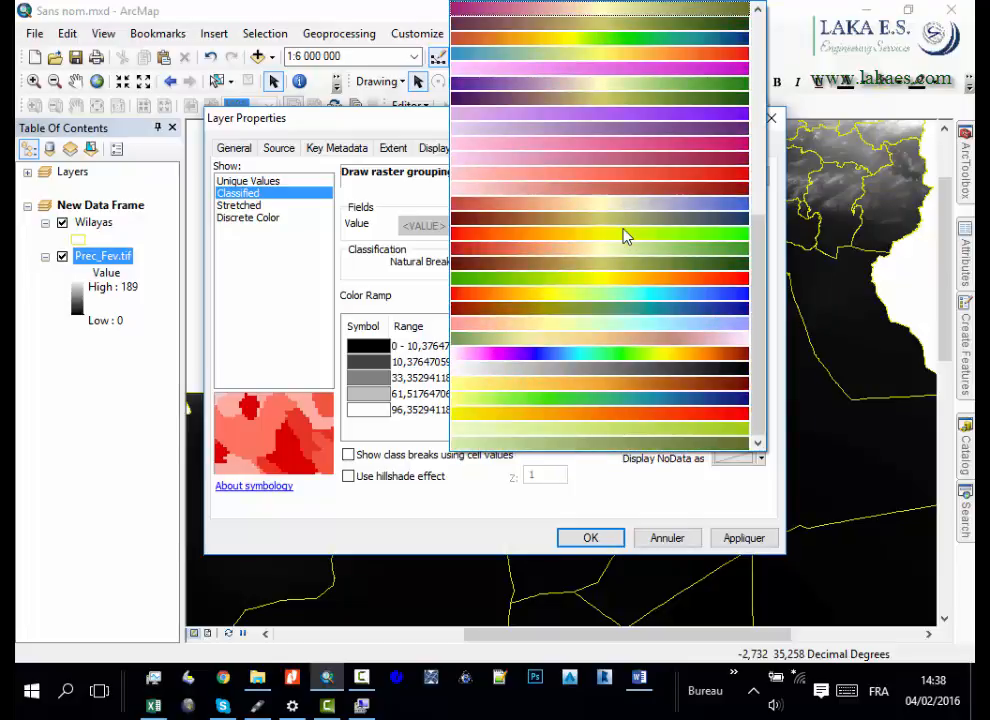
pyautogui.scroll(8, 600, 358)
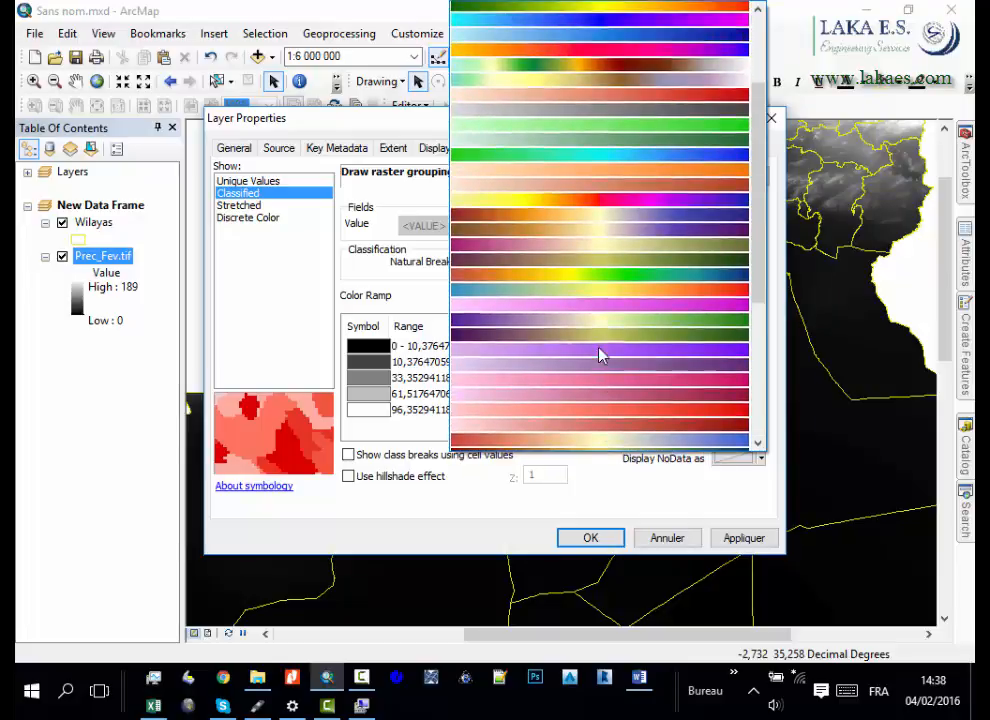
pyautogui.scroll(2, 604, 300)
pyautogui.click(561, 214)
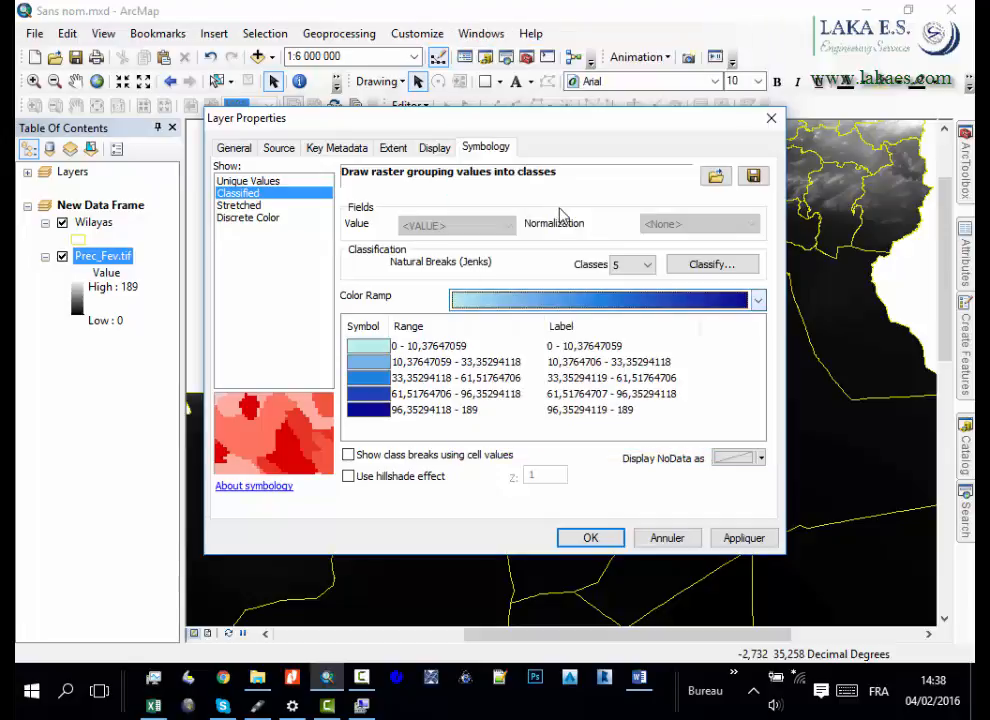
# Set the number of classes for Prec_Fev.tif to 11 and apply the symbology
pyautogui.click(646, 265)
pyautogui.click(628, 379)
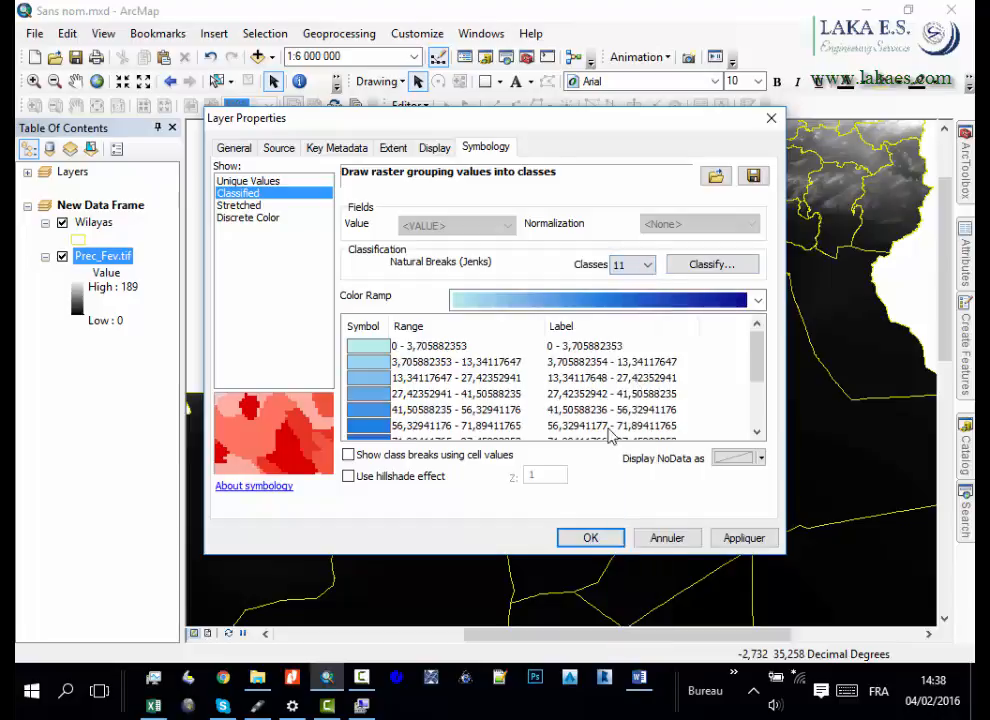
pyautogui.click(587, 546)
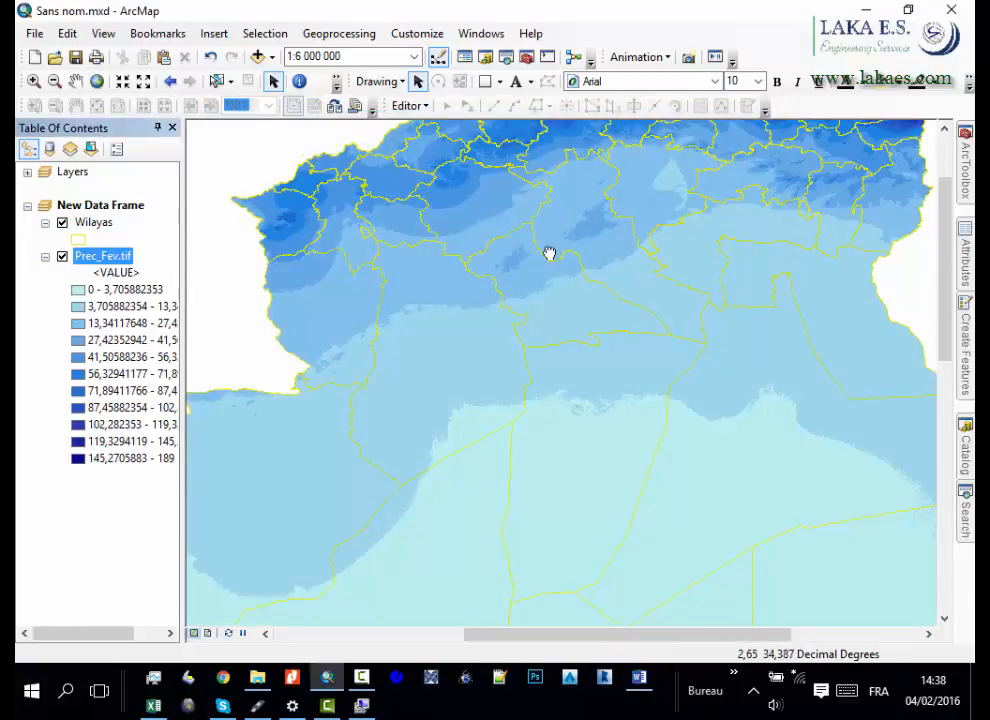
# Examine how the classified precipitation varies across the wilayas, from the northern coast down to the south
pyautogui.moveTo(550, 254); pyautogui.dragTo(494, 436)
pyautogui.scroll(-2, 575, 330)
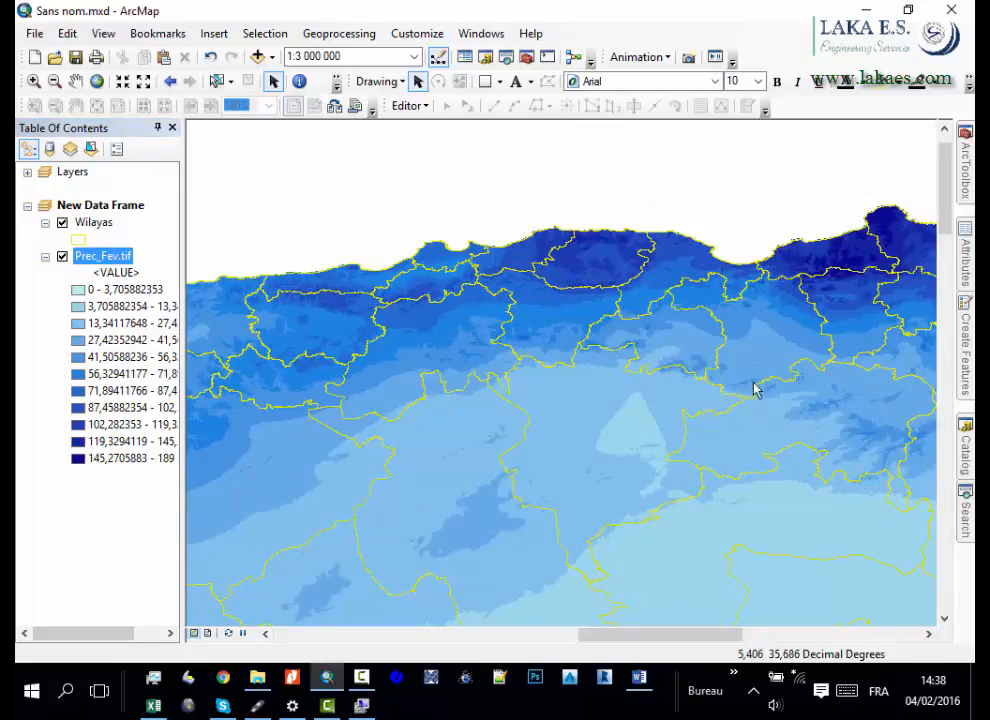
pyautogui.scroll(-3, 578, 238)
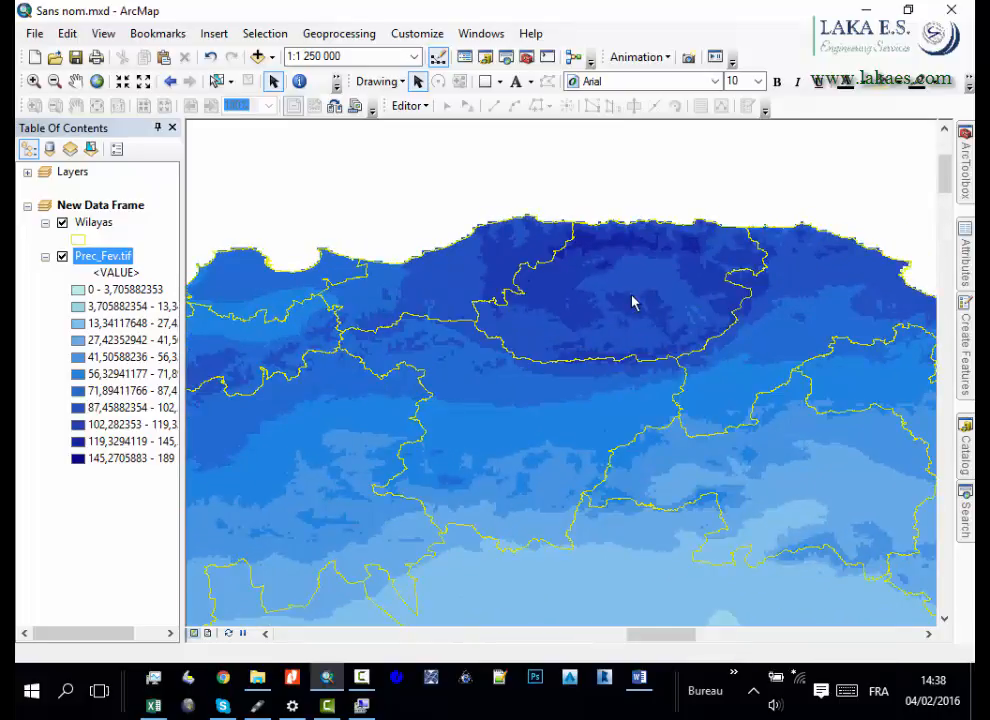
pyautogui.scroll(-2, 630, 303)
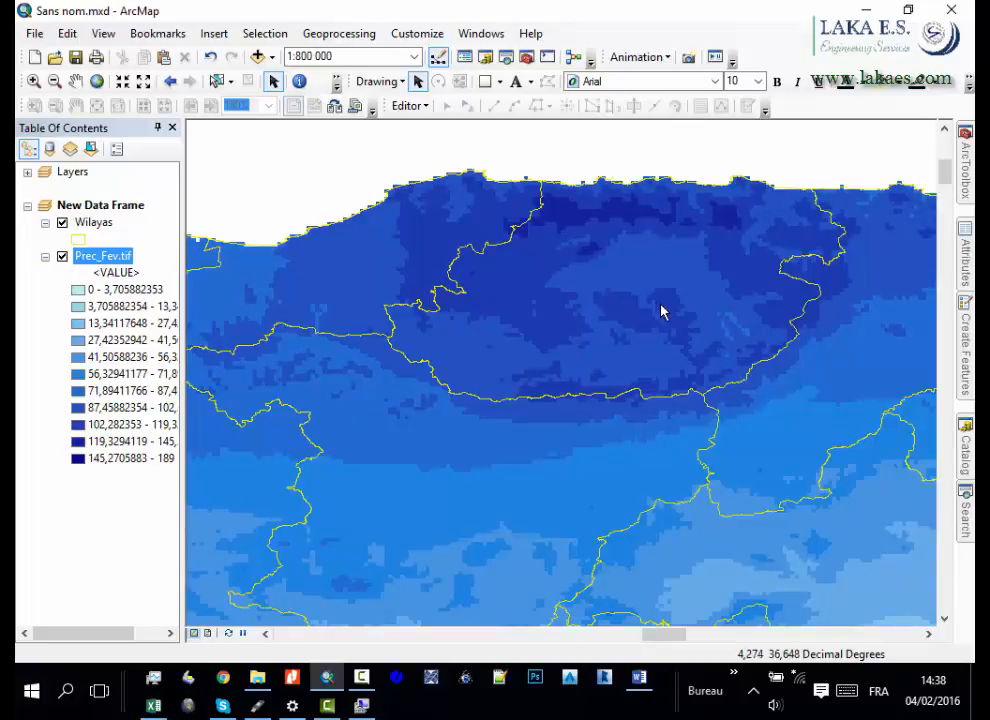
pyautogui.scroll(-1, 575, 242)
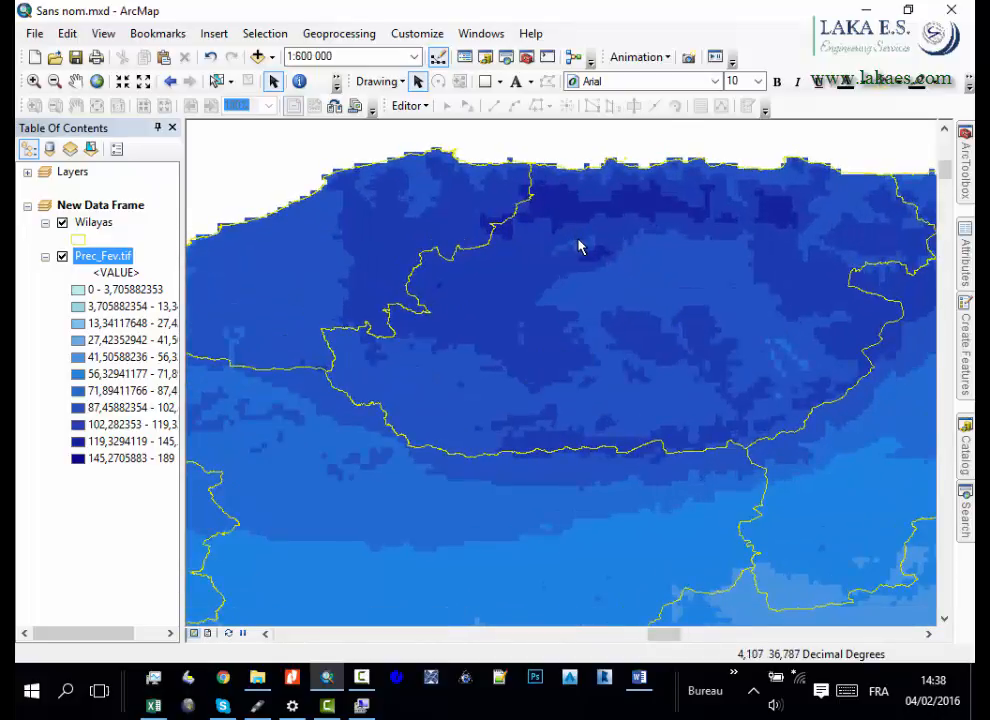
pyautogui.scroll(5, 610, 308)
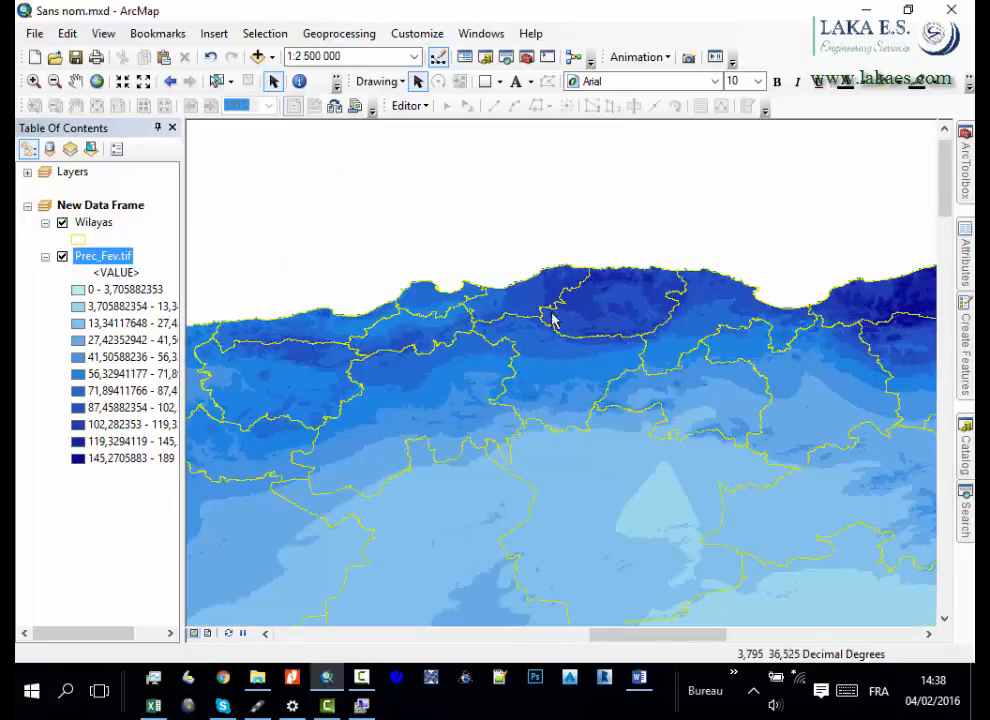
pyautogui.scroll(2, 550, 318)
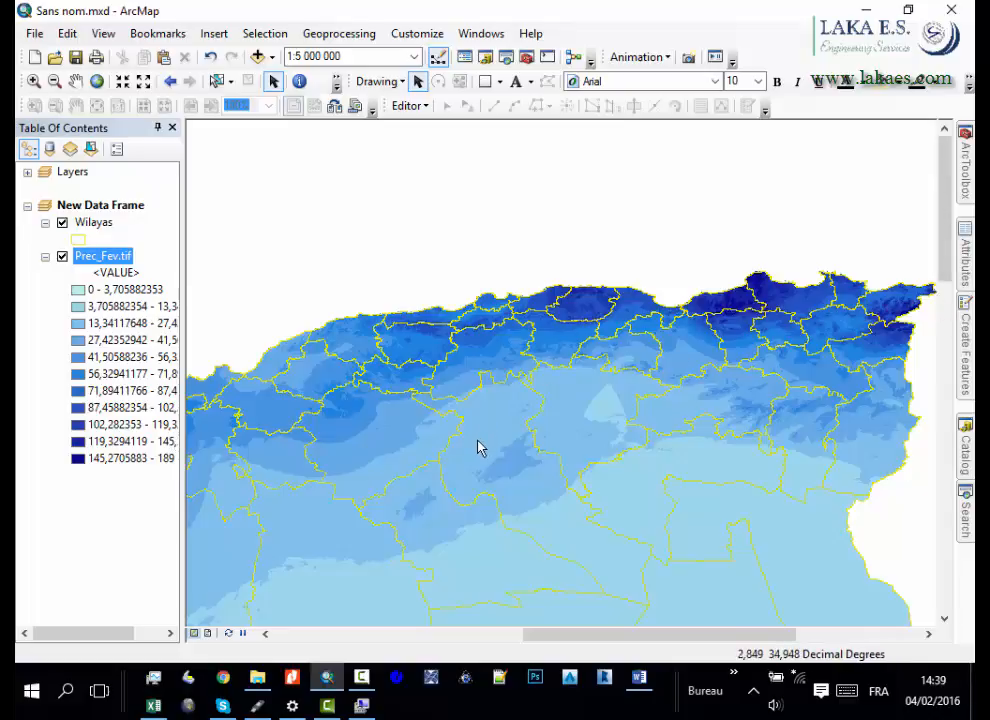
pyautogui.moveTo(478, 447); pyautogui.dragTo(581, 354)
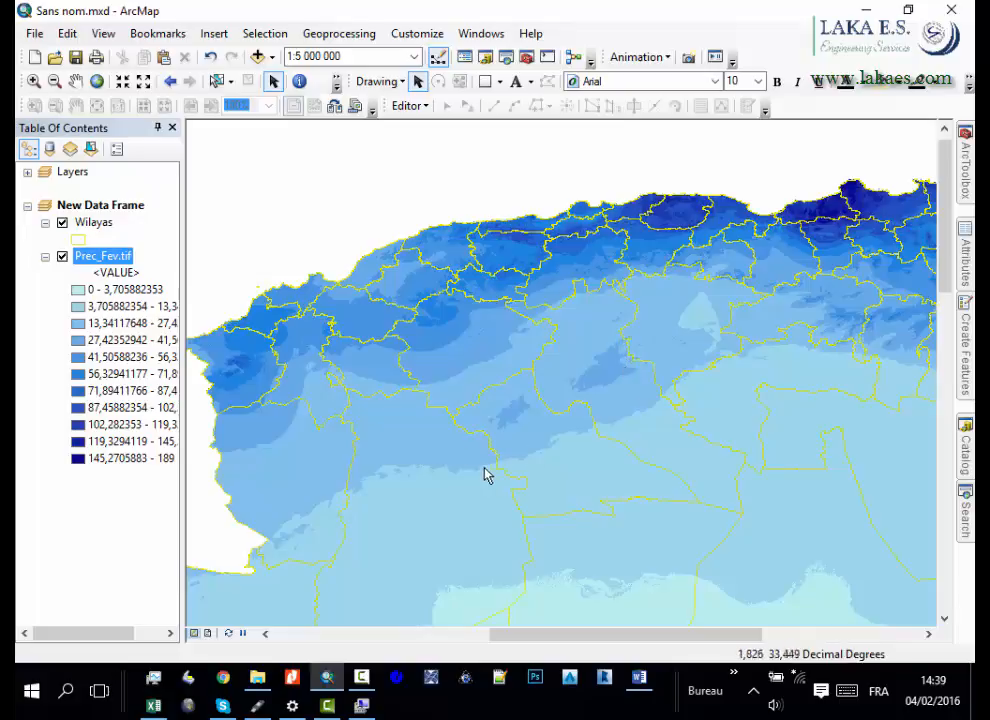
pyautogui.moveTo(515, 470); pyautogui.dragTo(478, 282)
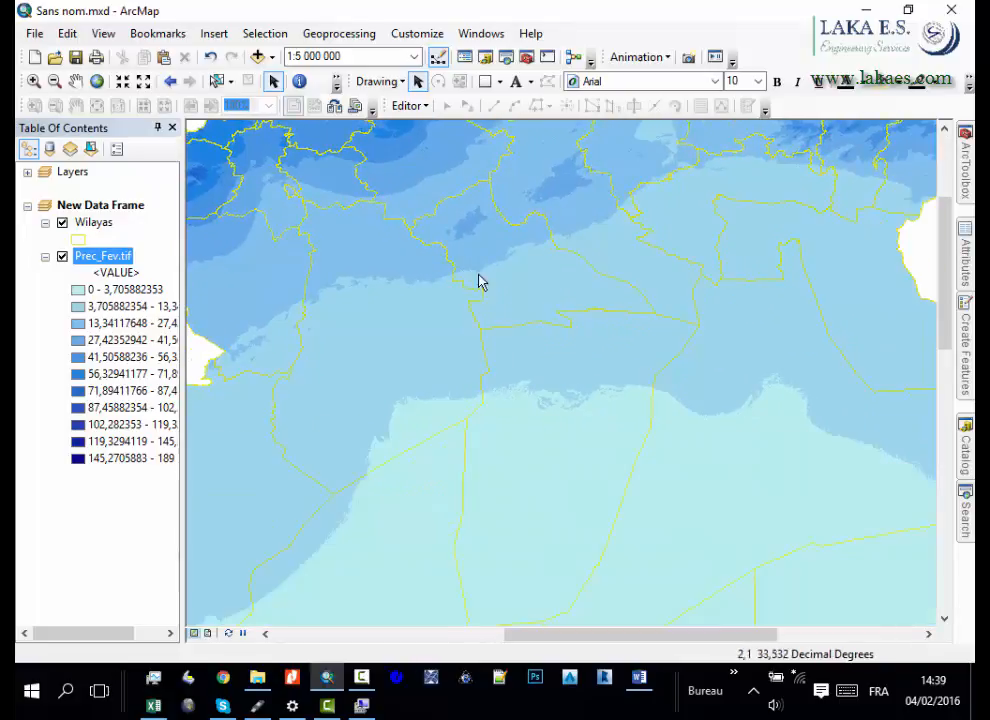
# Open the Zonal Statistics tool from the Zonal toolset of Spatial Analyst Tools
pyautogui.moveTo(966, 462)
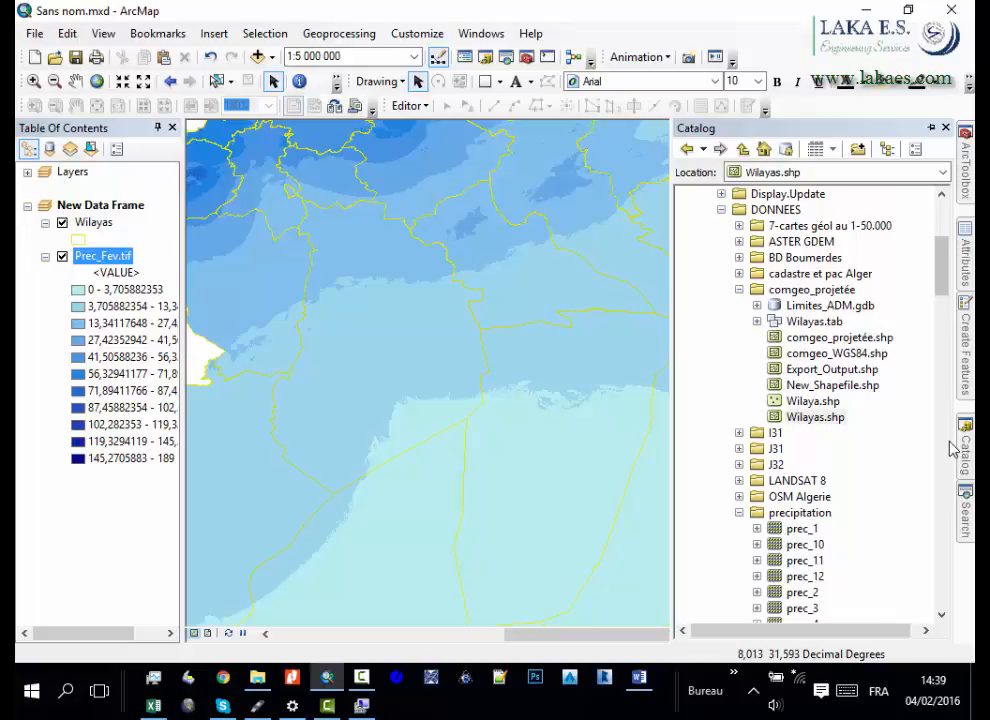
pyautogui.moveTo(966, 165)
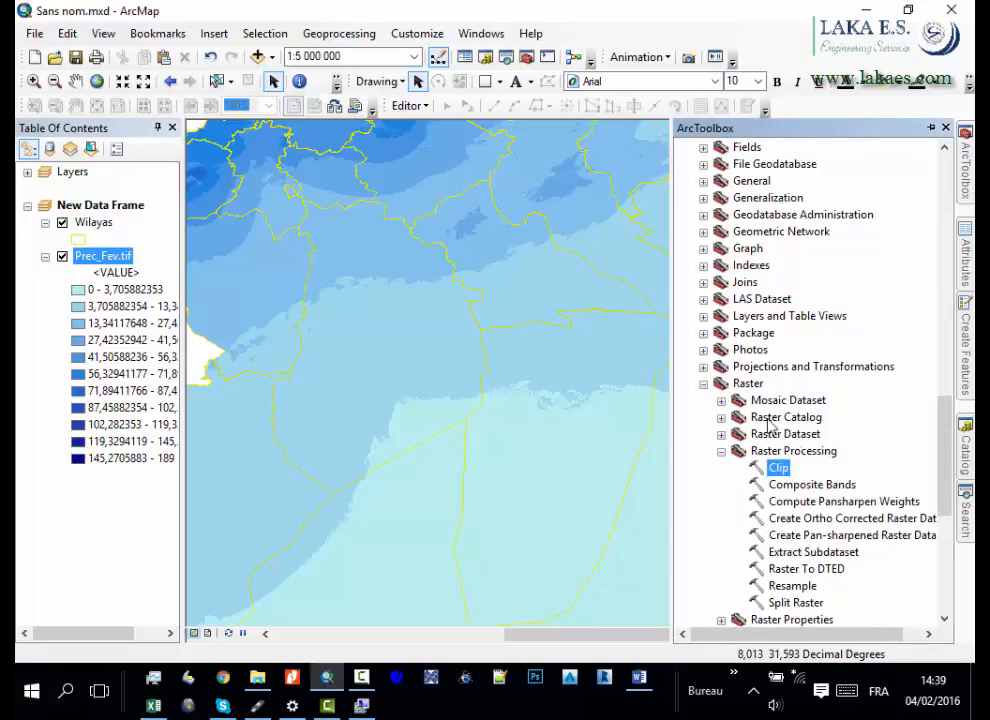
pyautogui.doubleClick(748, 383)
pyautogui.scroll(-3, 733, 460)
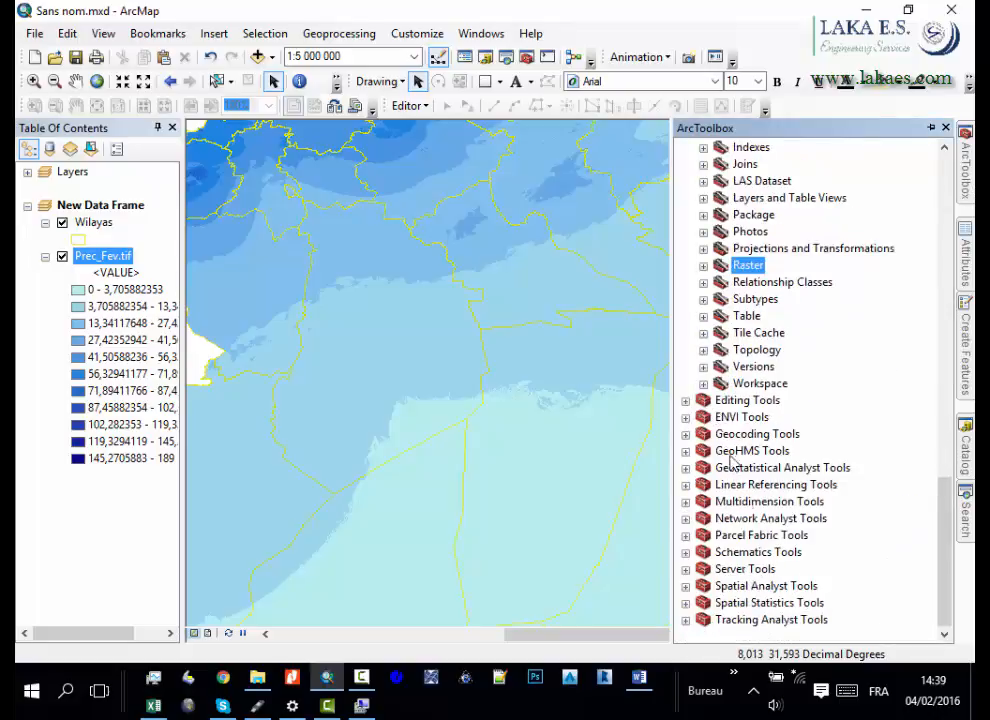
pyautogui.click(685, 587)
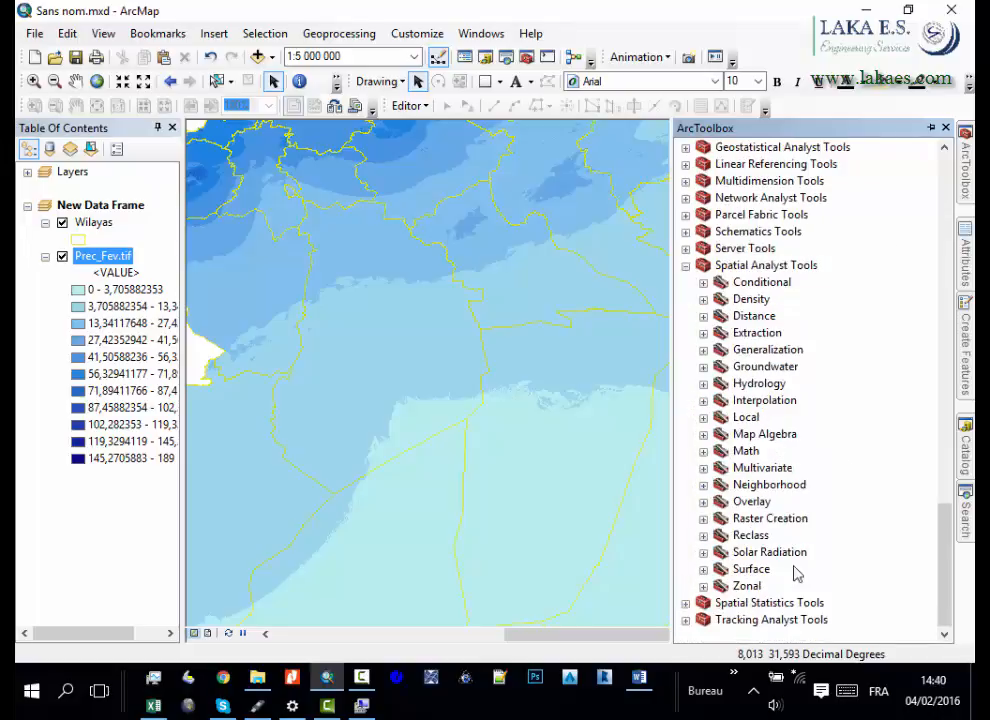
pyautogui.click(703, 586)
pyautogui.scroll(-1, 815, 430)
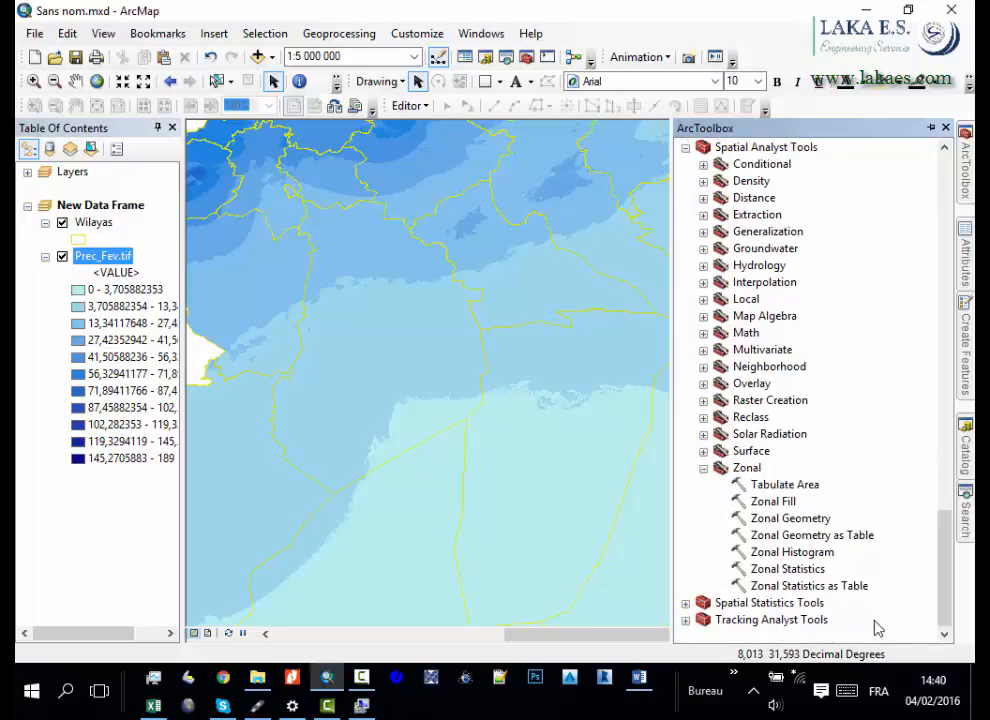
pyautogui.click(806, 571)
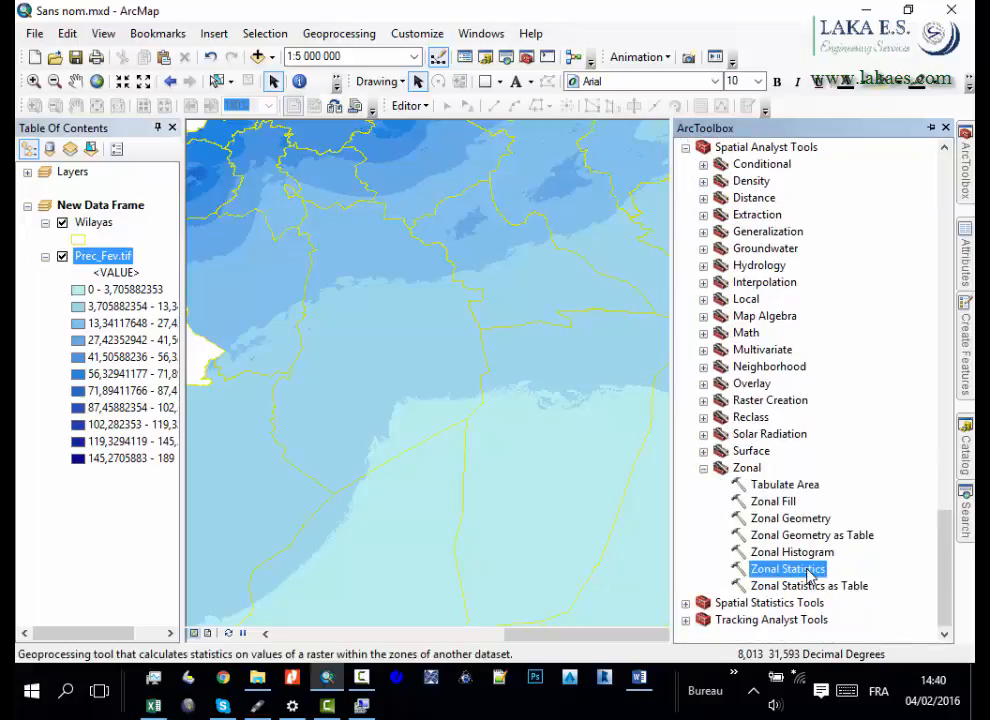
pyautogui.doubleClick(806, 571)
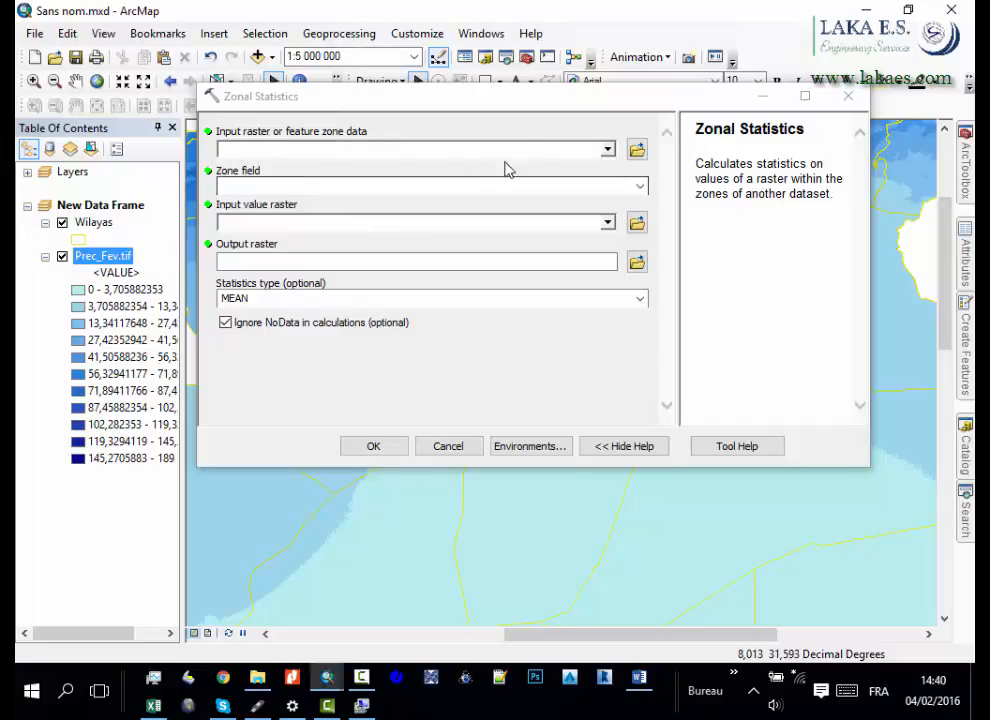
# Set Wilayas as the zone data with WILAYA as the zone field, and Prec_Fev.tif as the input value raster
pyautogui.click(607, 153)
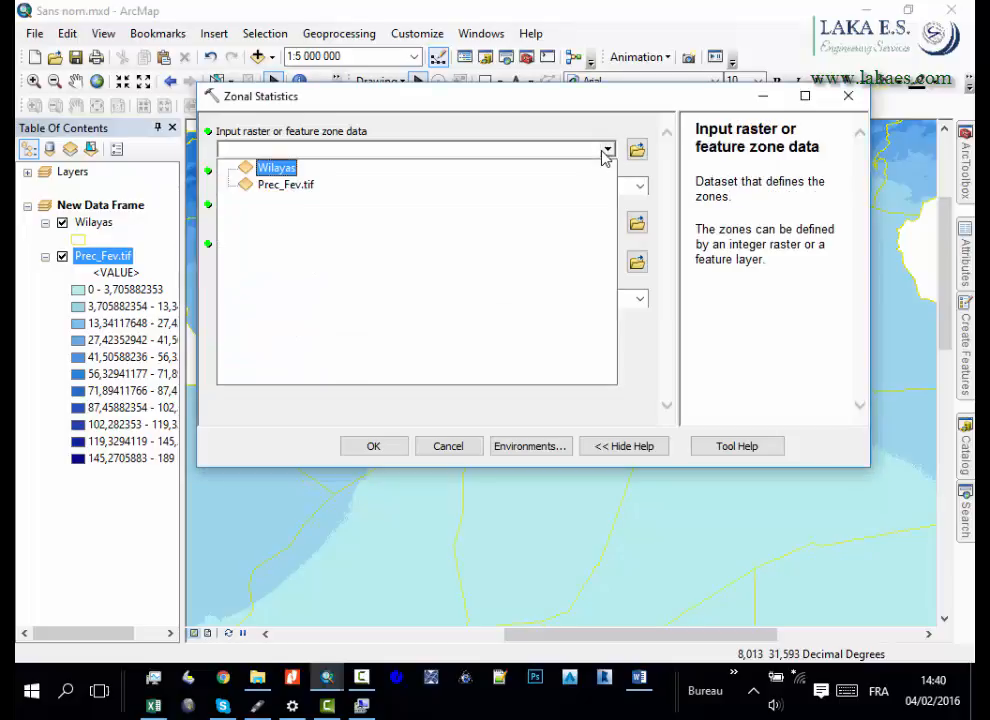
pyautogui.click(280, 172)
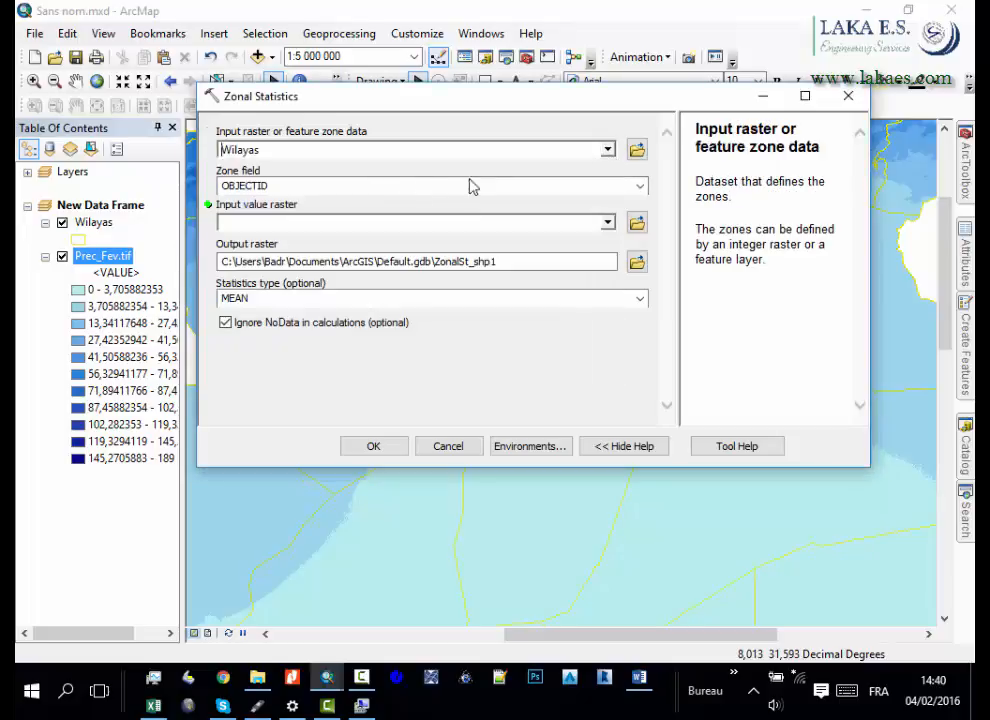
pyautogui.click(640, 187)
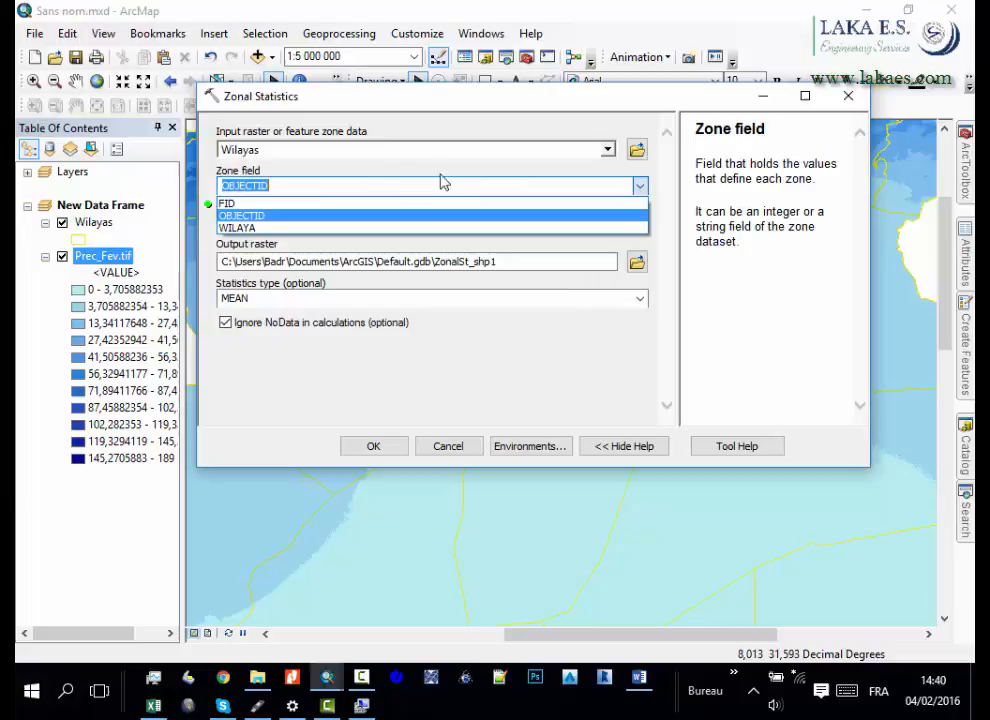
pyautogui.click(248, 229)
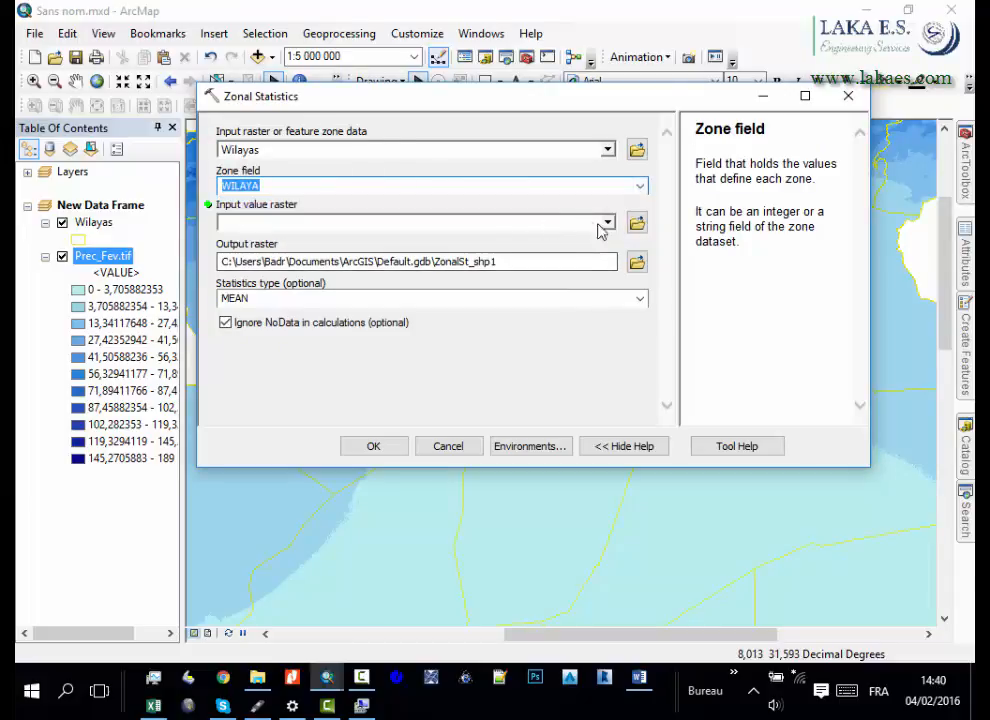
pyautogui.click(607, 224)
pyautogui.click(270, 243)
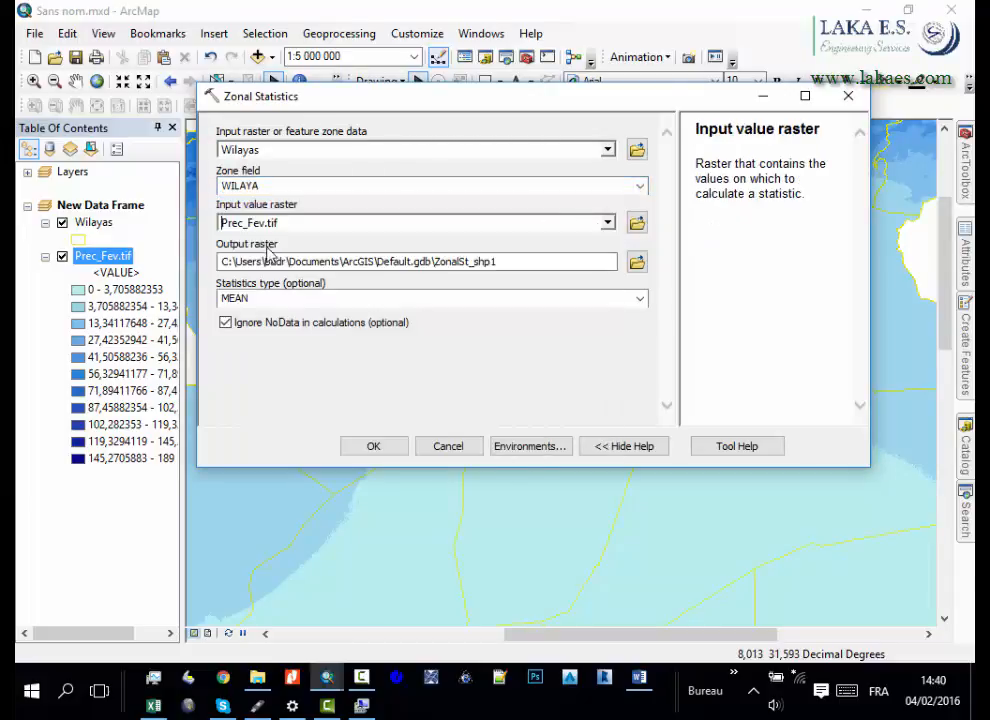
# Set the output raster to PrecMoy.tif in the Rasters folder and choose MEAN as the statistics type
pyautogui.click(637, 262)
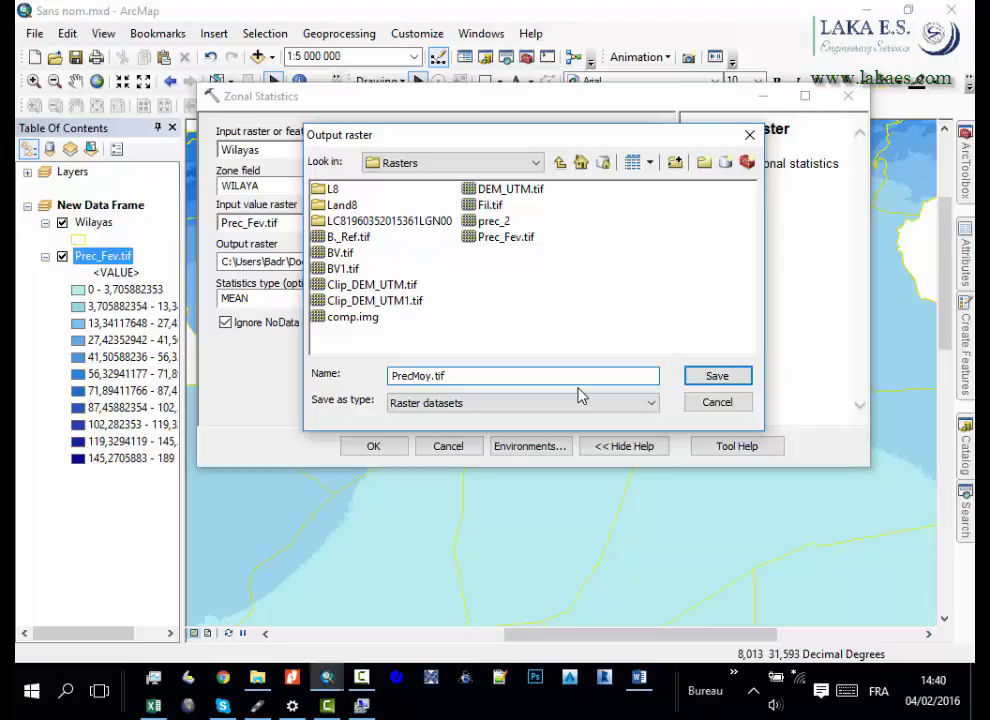
pyautogui.click(715, 376)
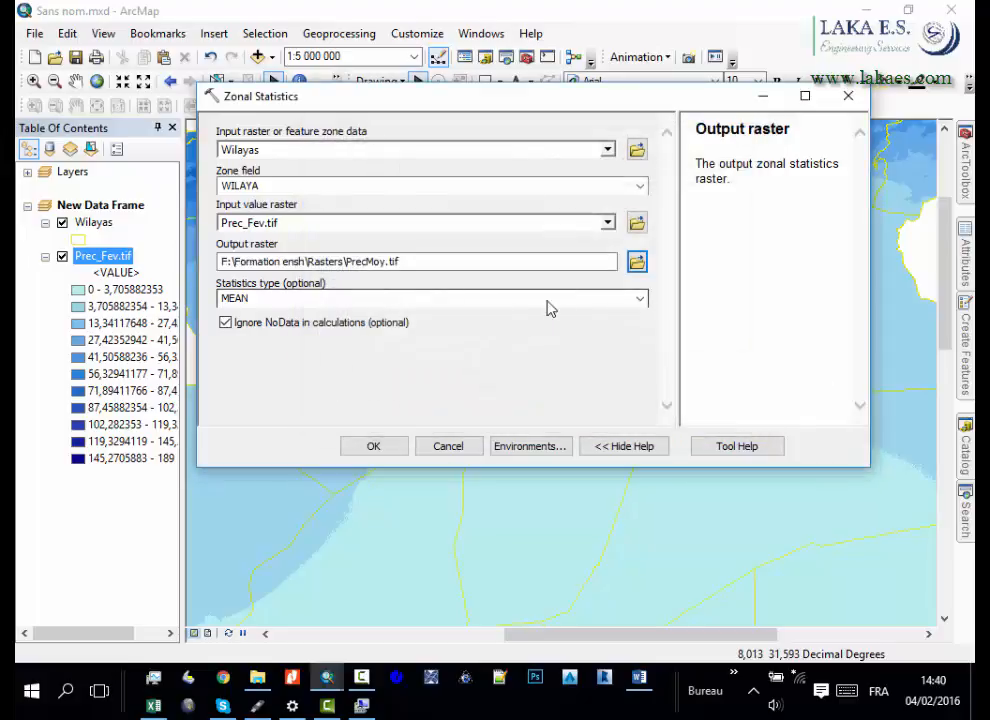
pyautogui.click(640, 302)
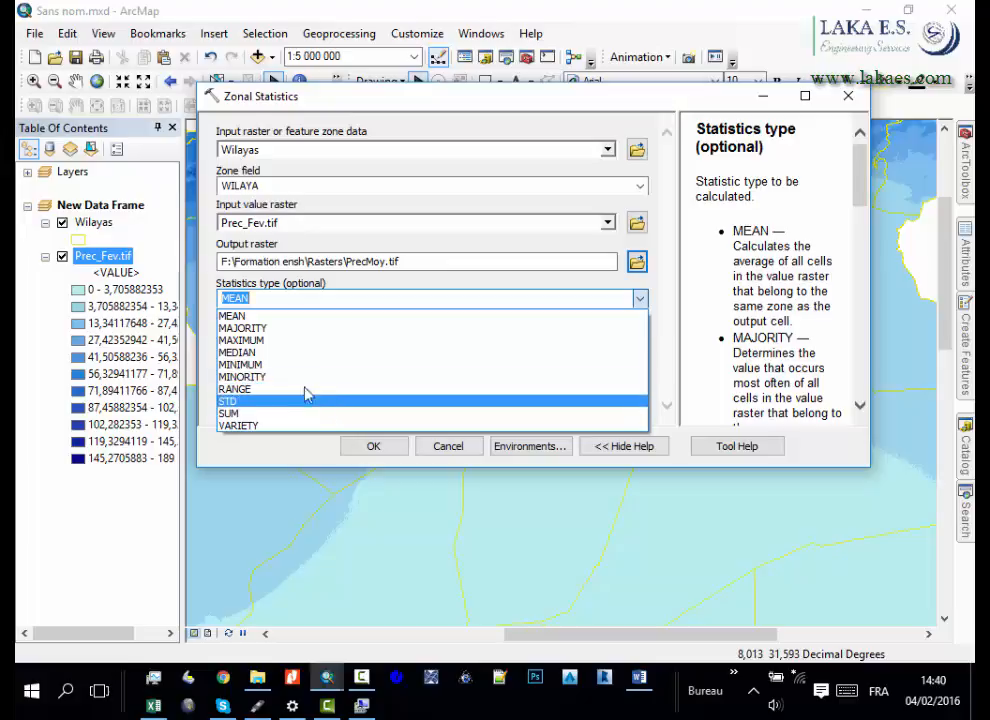
pyautogui.click(240, 316)
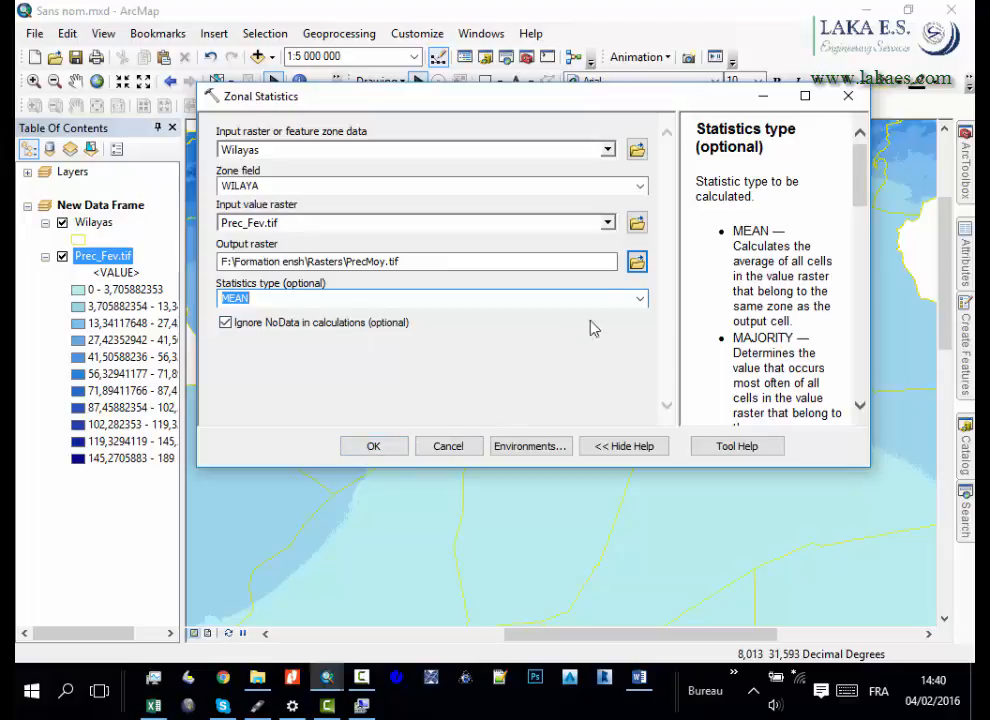
# Run Zonal Statistics with the chosen settings and dismiss its progress dialog
pyautogui.click(640, 300)
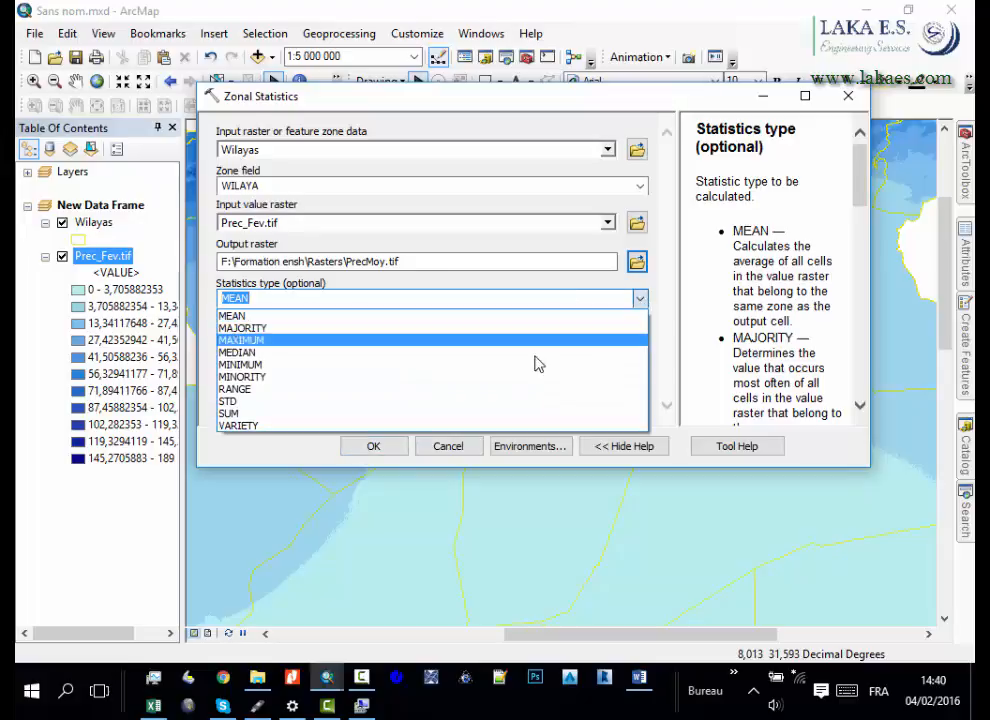
pyautogui.click(274, 452)
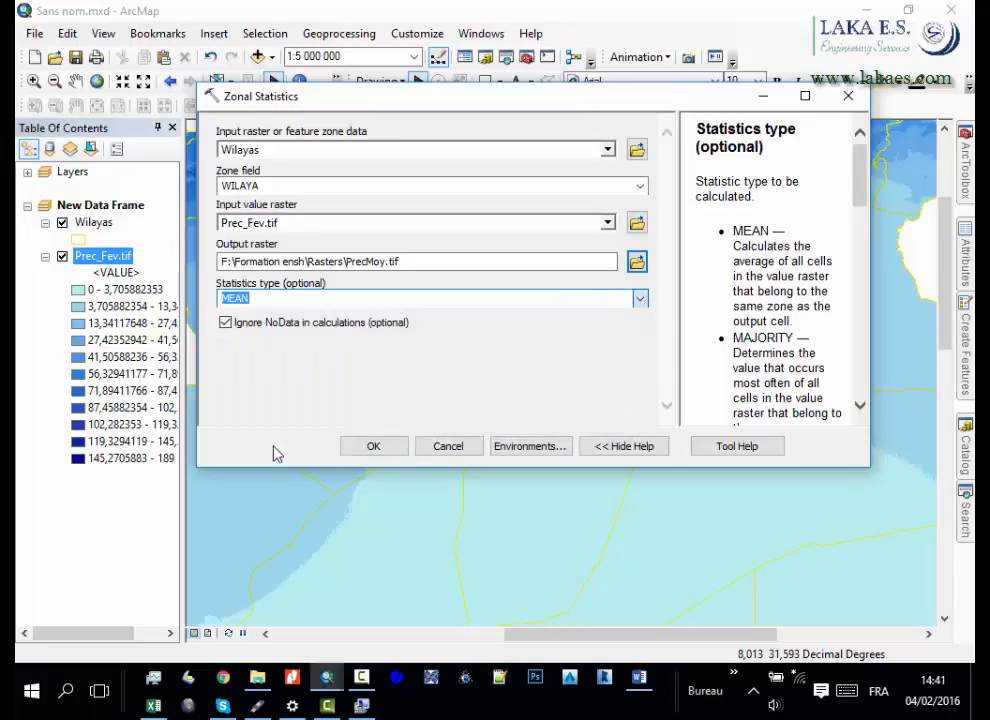
pyautogui.click(373, 450)
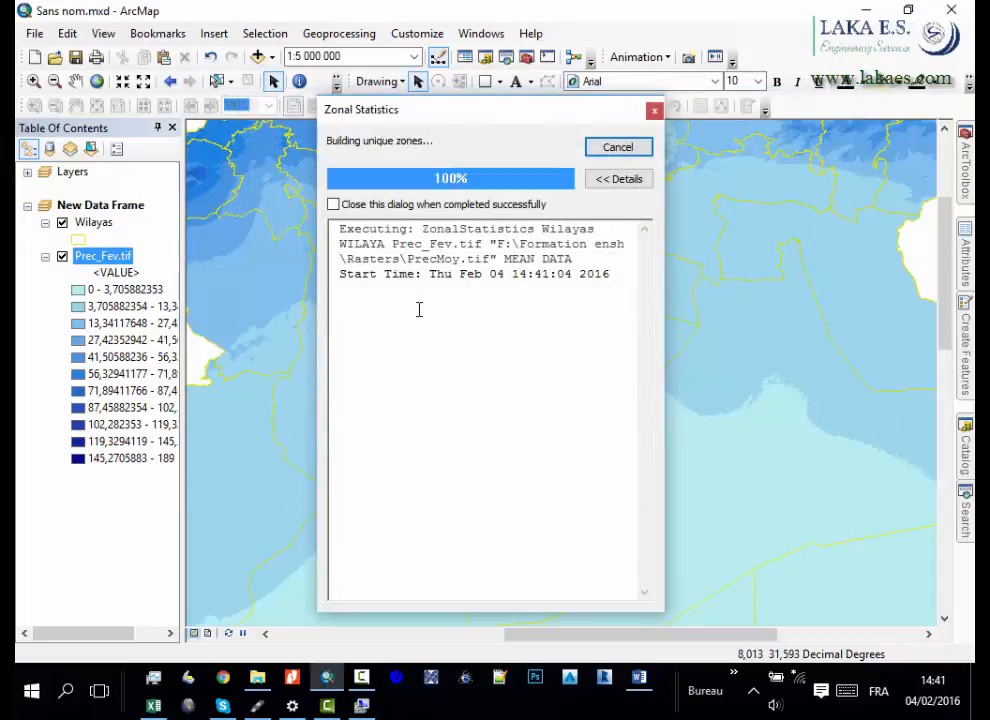
pyautogui.click(610, 147)
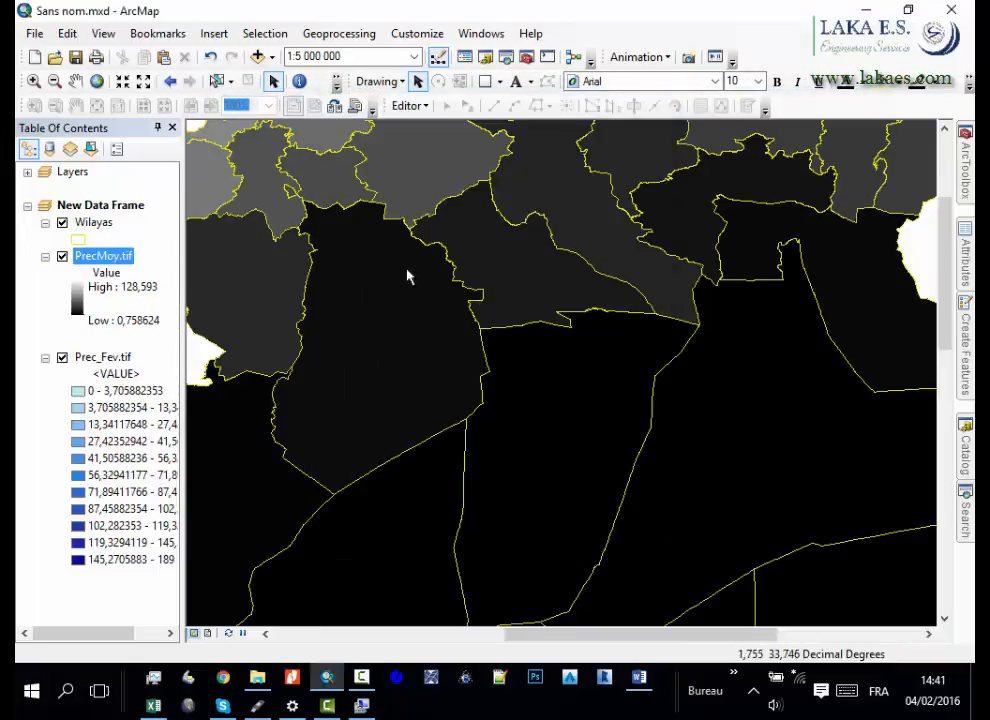
# Hide Prec_Fev.tif and compare the northern zones of PrecMoy.tif with and without the Wilayas boundaries
pyautogui.moveTo(440, 289); pyautogui.dragTo(499, 521)
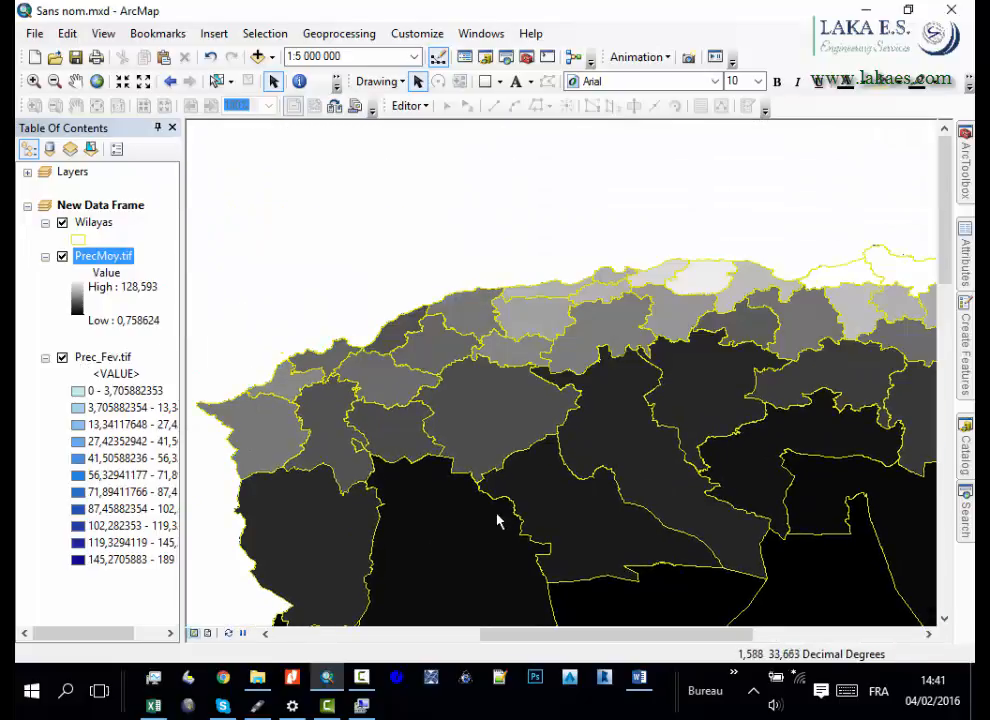
pyautogui.click(62, 359)
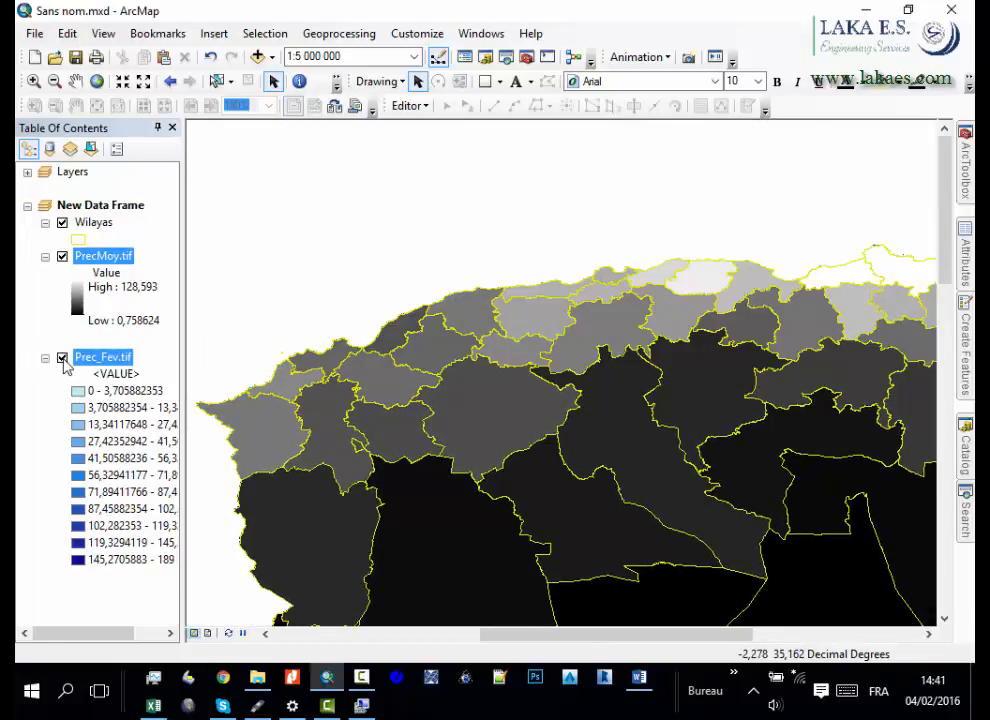
pyautogui.click(62, 224)
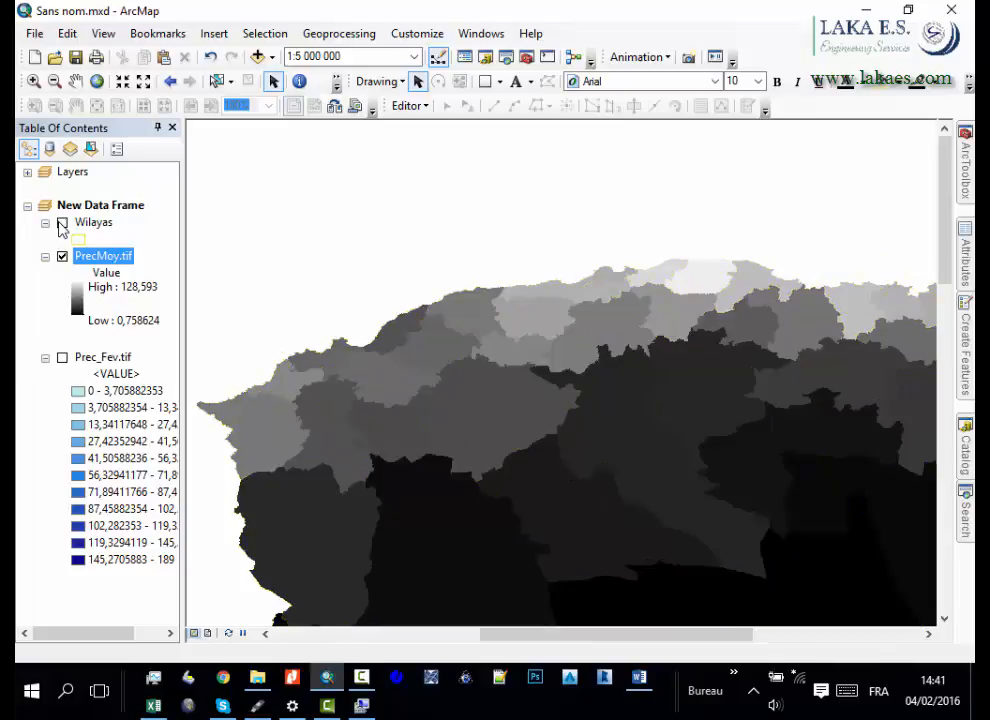
pyautogui.click(62, 224)
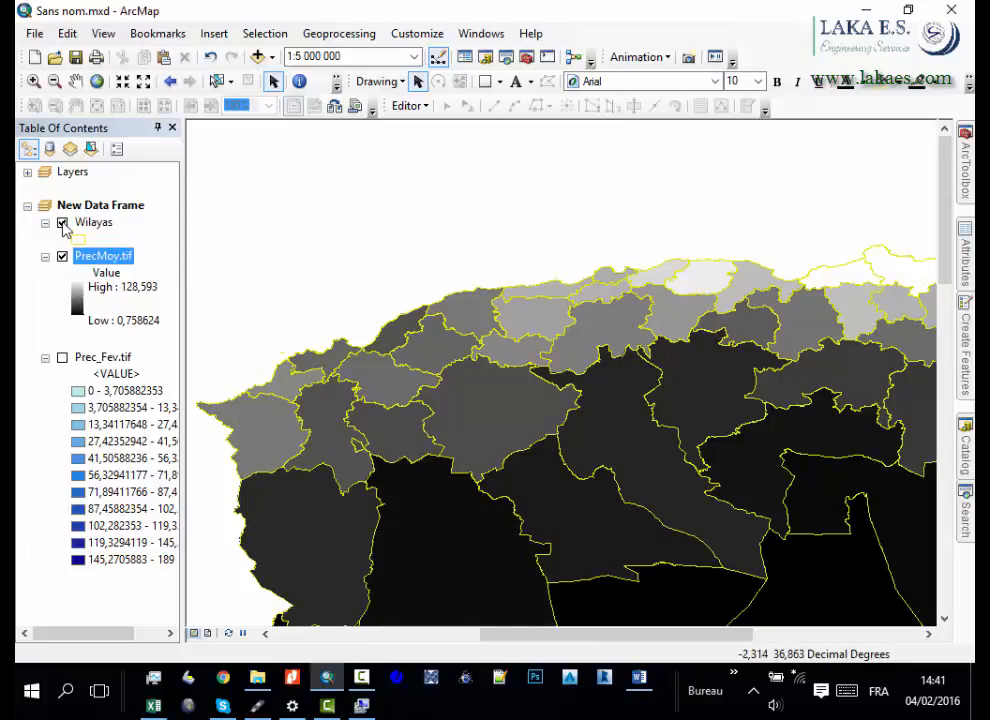
pyautogui.click(62, 224)
pyautogui.scroll(-3, 388, 328)
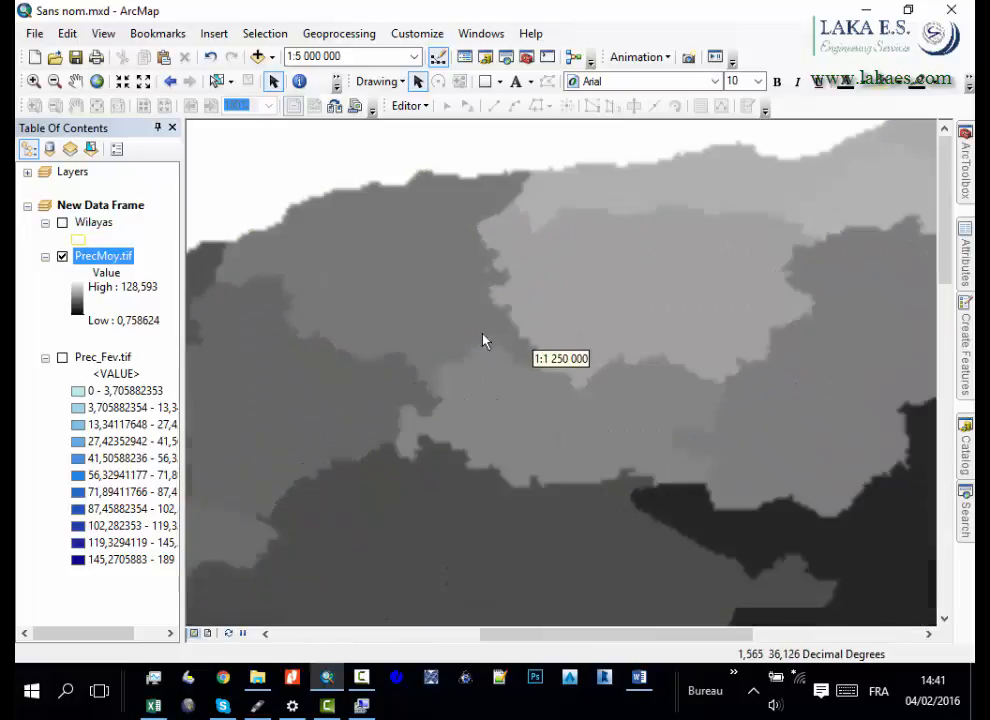
# Turn Prec_Fev.tif back on and identify the PrecMoy.tif pixel value at several points within one northern wilaya
pyautogui.click(62, 358)
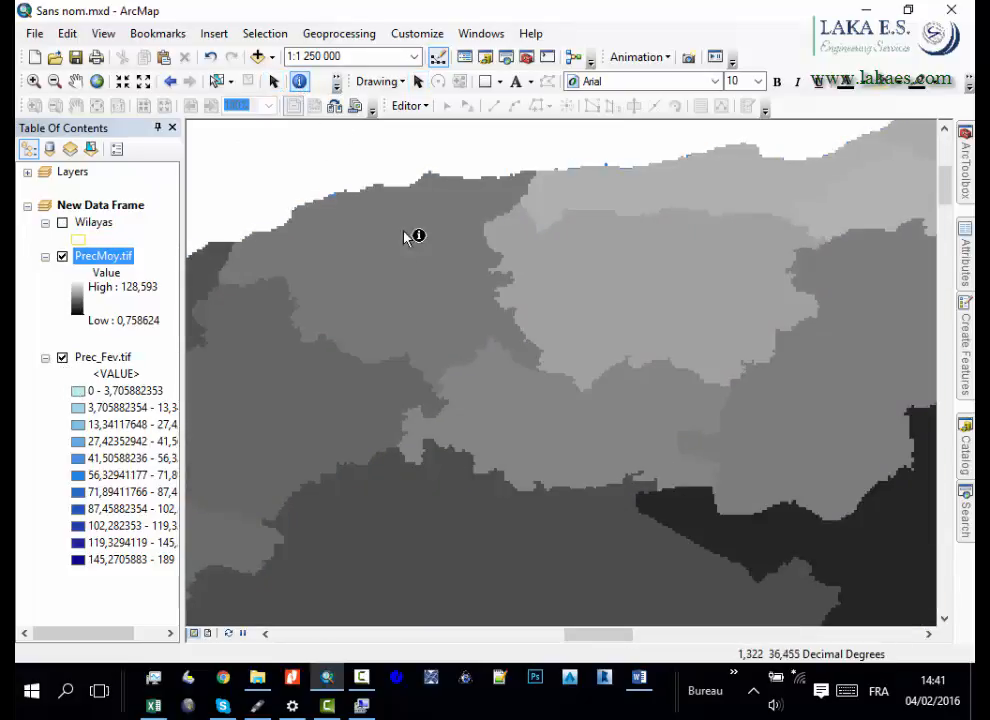
pyautogui.click(378, 262)
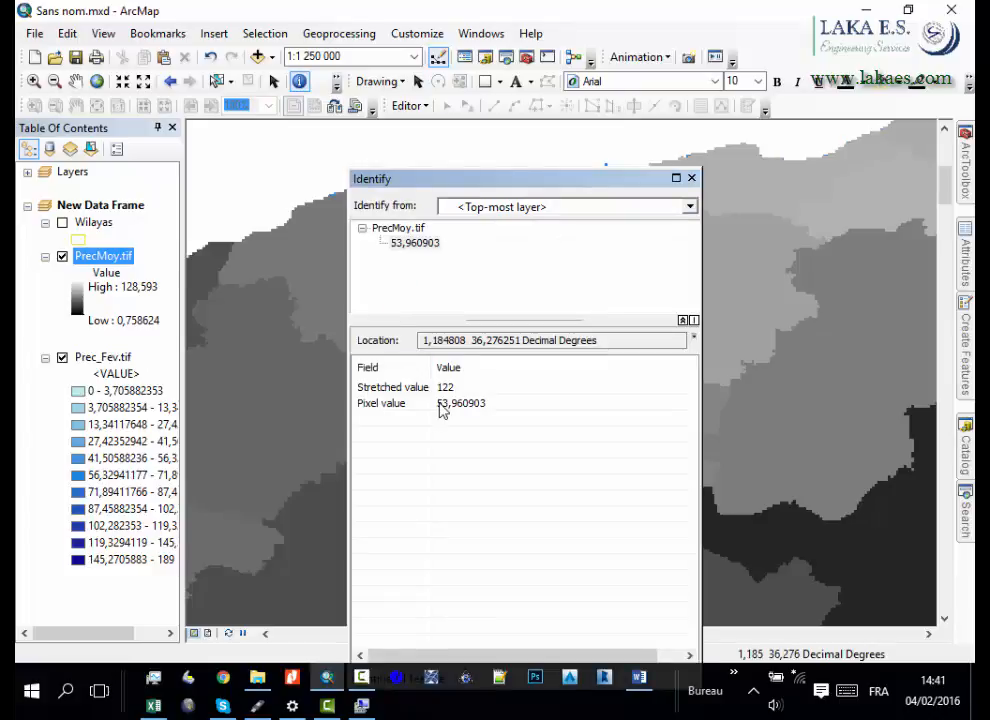
pyautogui.click(440, 405)
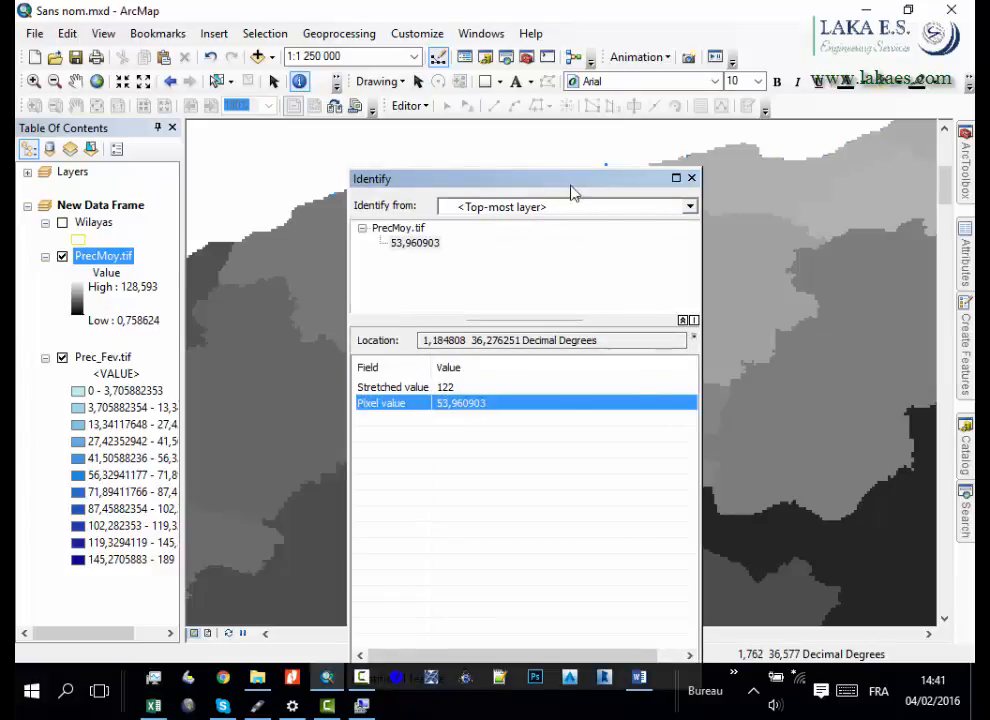
pyautogui.moveTo(572, 180); pyautogui.dragTo(742, 178)
pyautogui.click(422, 309)
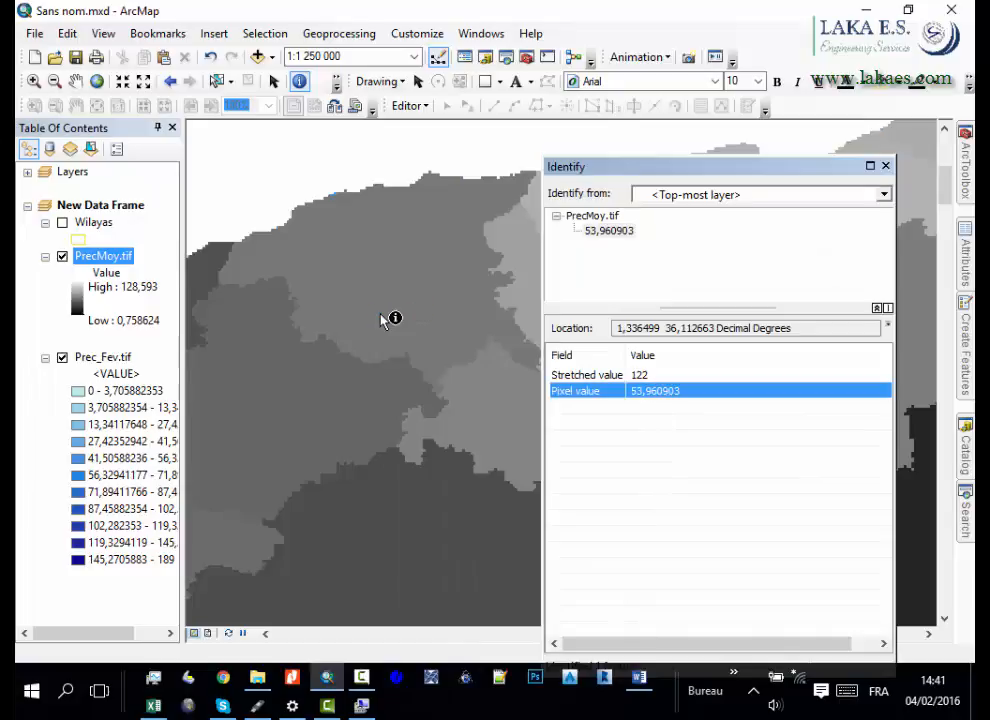
pyautogui.click(379, 313)
pyautogui.click(331, 281)
pyautogui.click(281, 258)
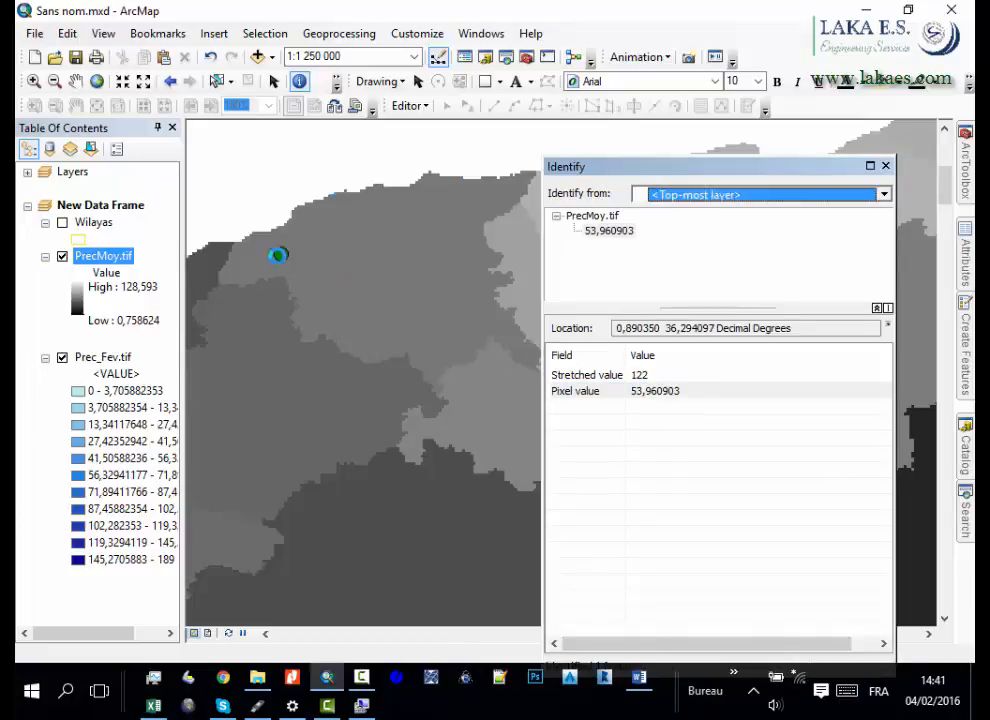
# Hide PrecMoy.tif and identify the original Prec_Fev.tif pixel values at several points in the same wilaya
pyautogui.click(62, 257)
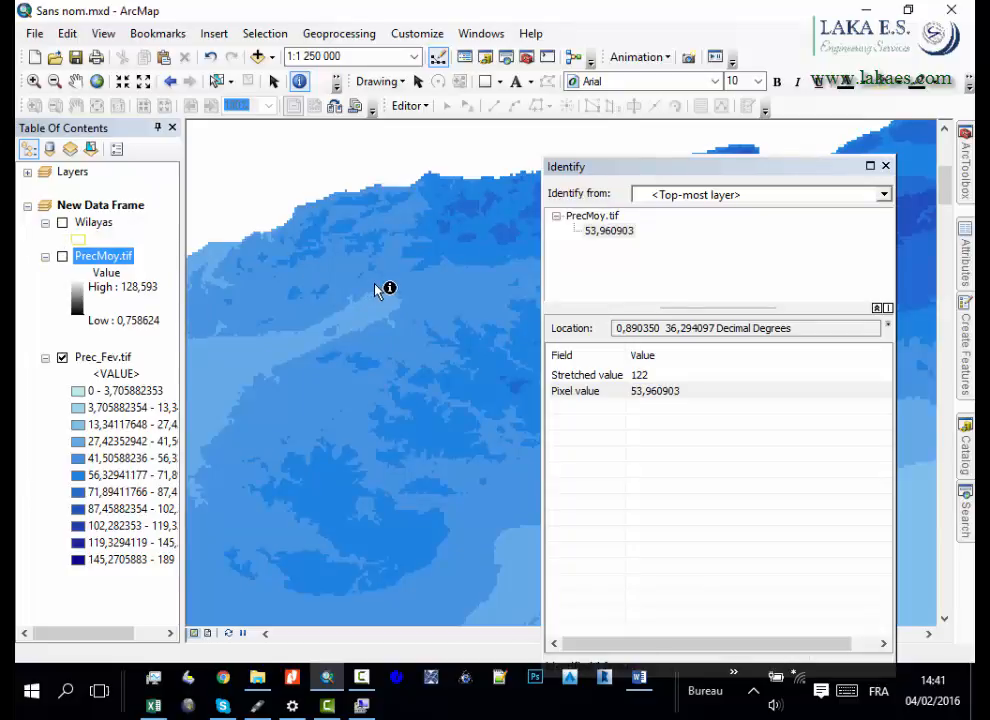
pyautogui.click(380, 283)
pyautogui.click(386, 265)
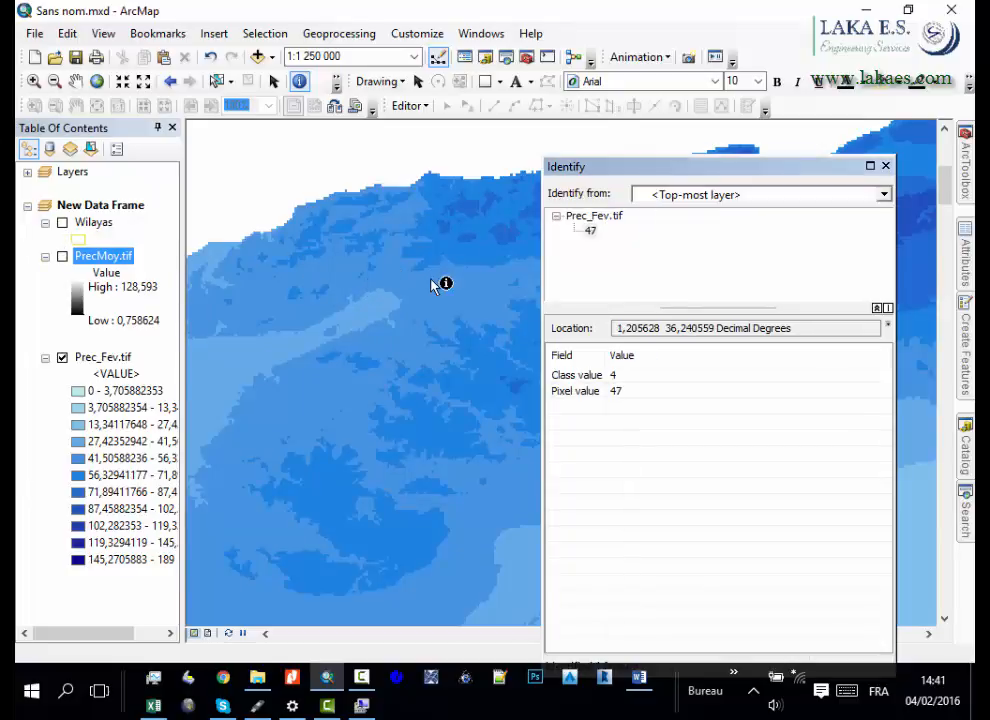
pyautogui.click(395, 269)
# Display PrecMoy.tif with the Wilayas boundaries, hide Prec_Fev.tif, and close the Identify window
pyautogui.click(62, 257)
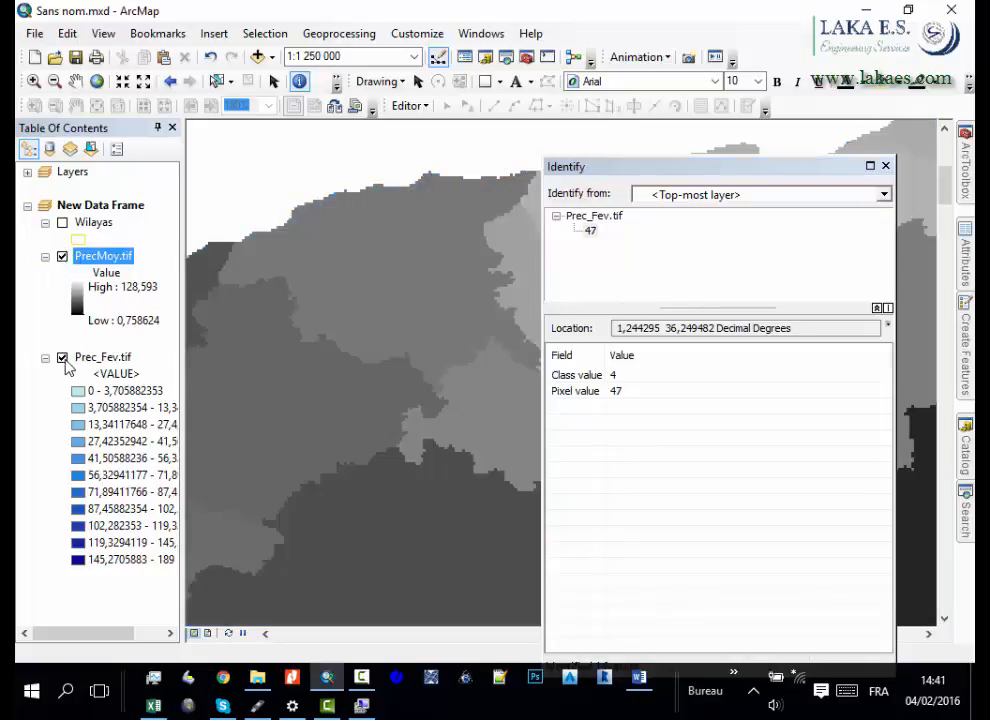
pyautogui.click(63, 358)
pyautogui.click(62, 223)
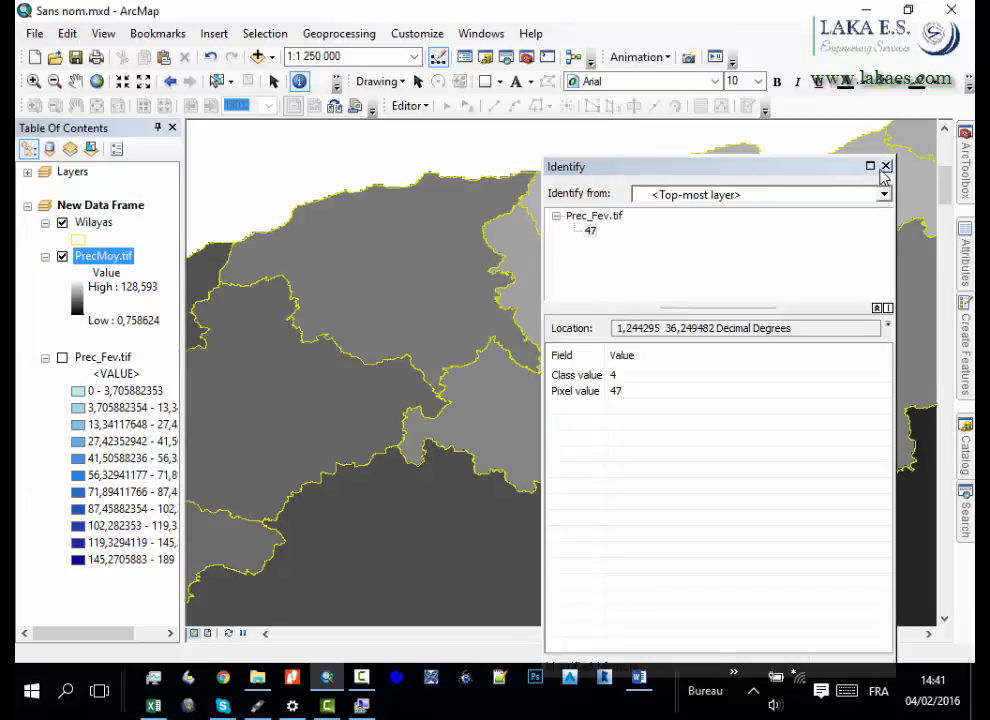
pyautogui.click(886, 167)
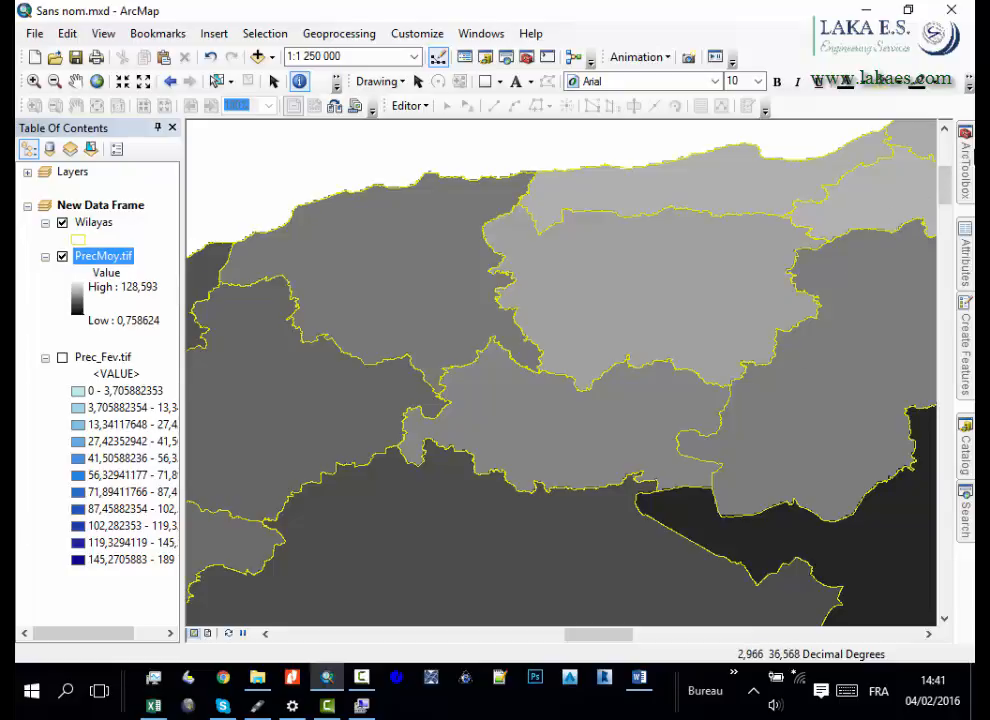
# Open the Feature To Point tool from the Features toolset of Data Management Tools
pyautogui.click(93, 222)
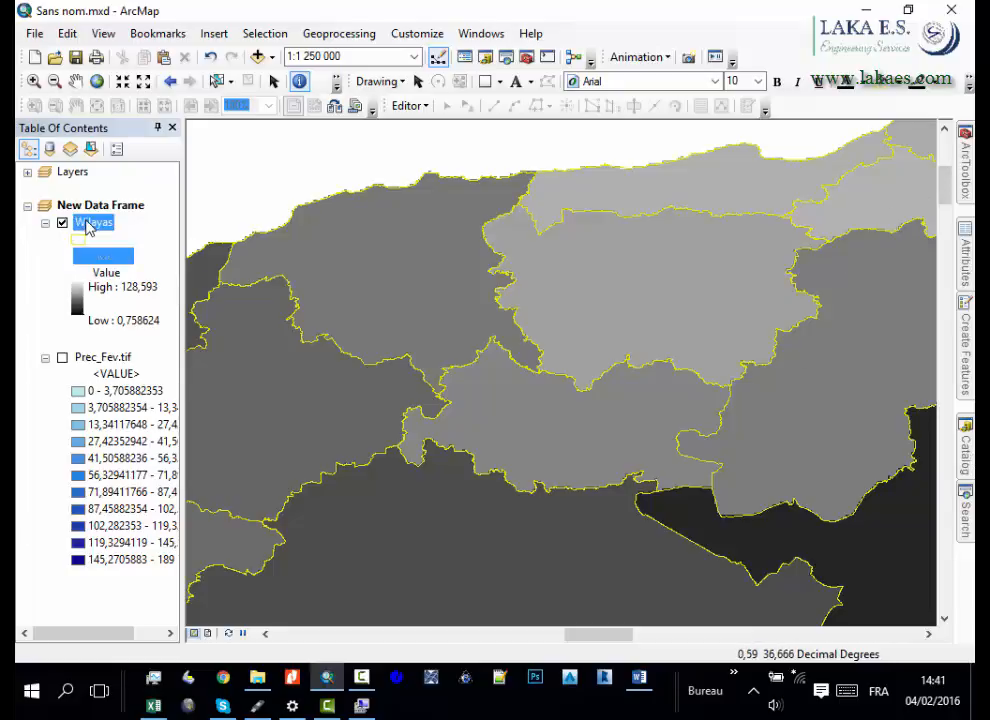
pyautogui.click(966, 188)
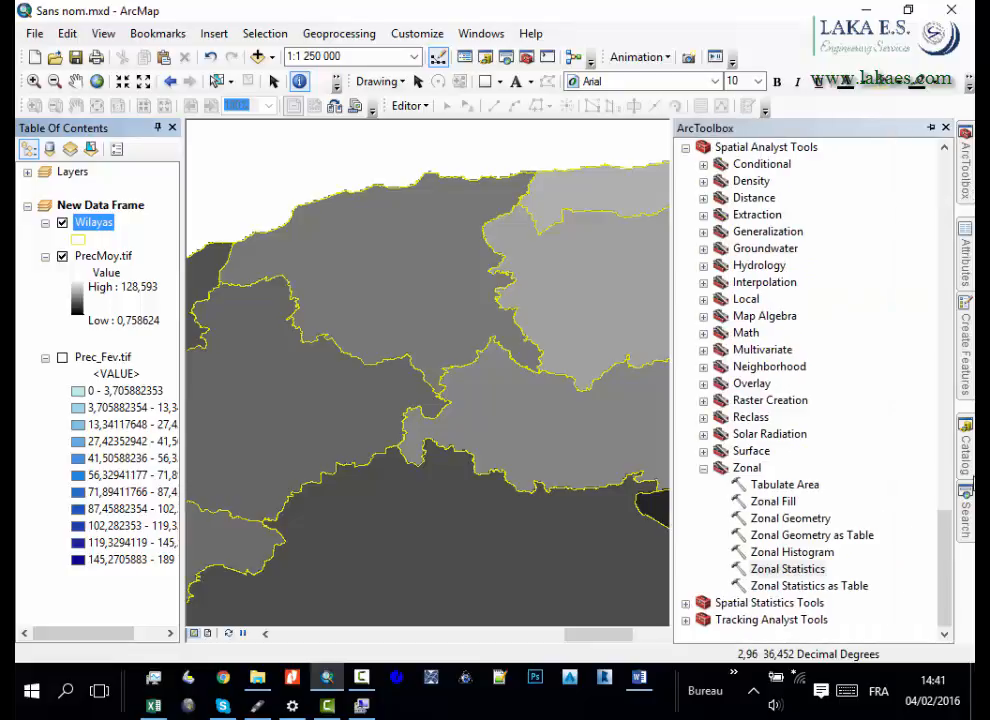
pyautogui.click(967, 446)
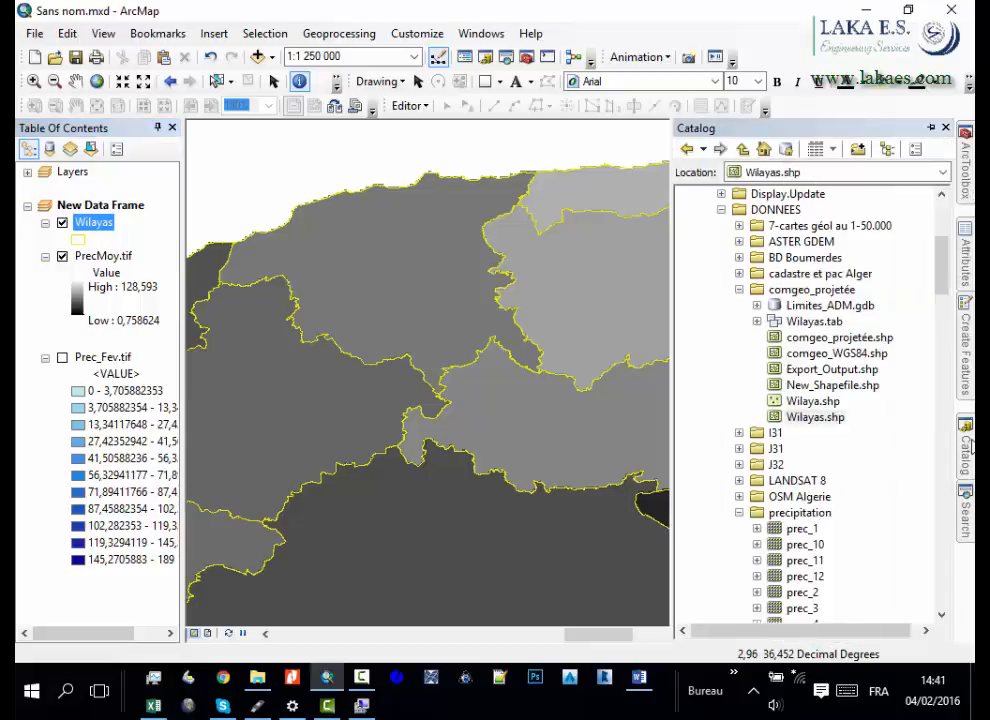
pyautogui.click(964, 160)
pyautogui.scroll(4, 729, 259)
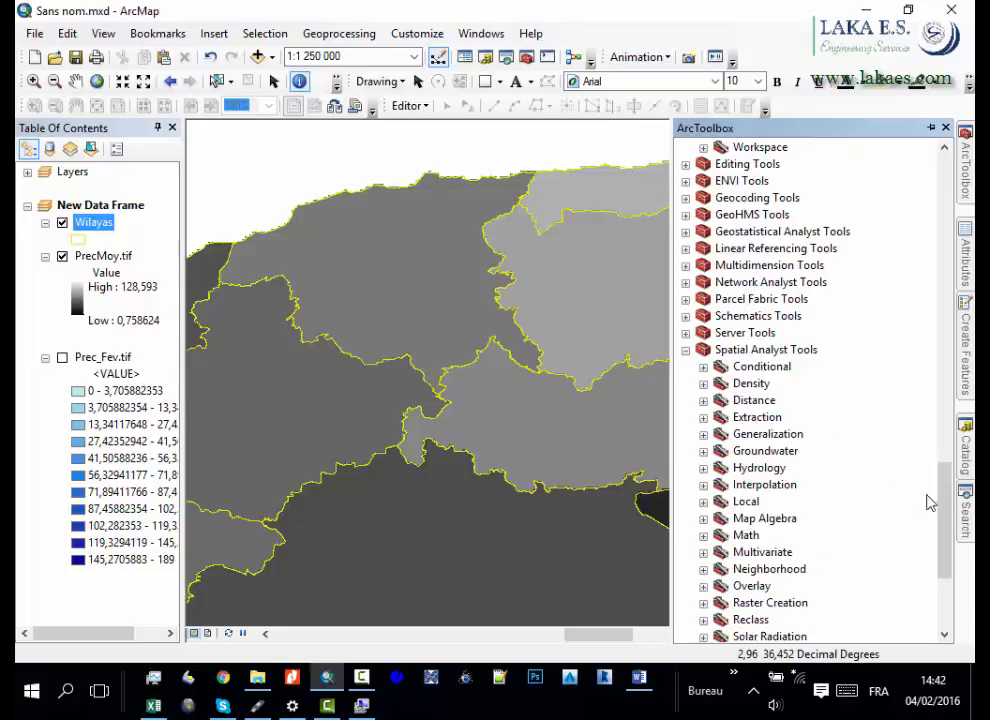
pyautogui.click(967, 450)
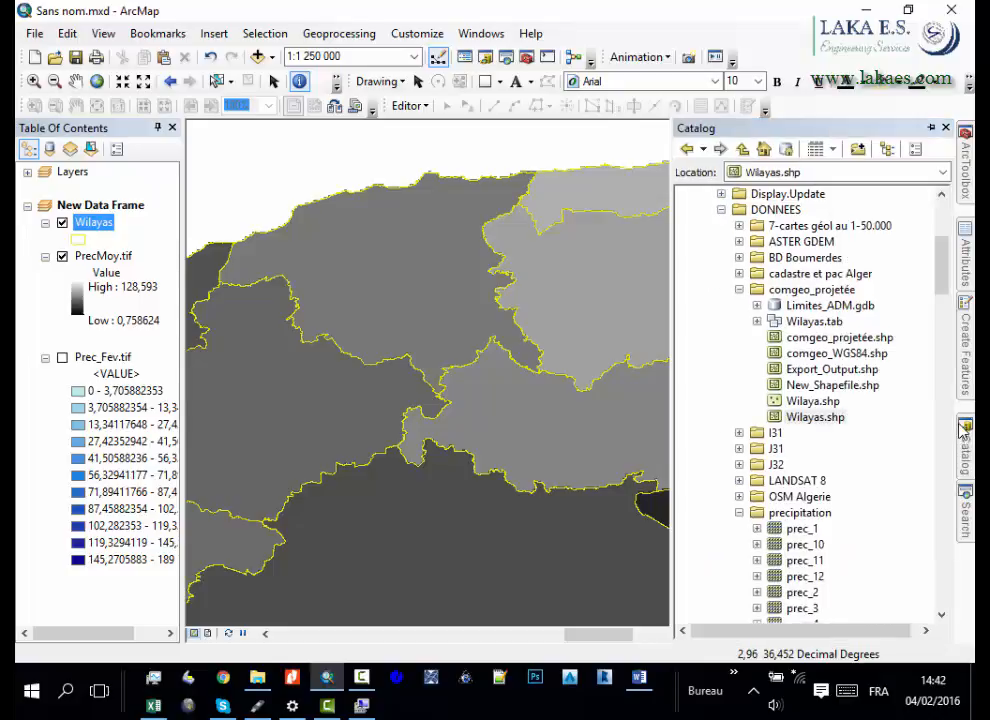
pyautogui.scroll(6, 953, 413)
pyautogui.click(965, 170)
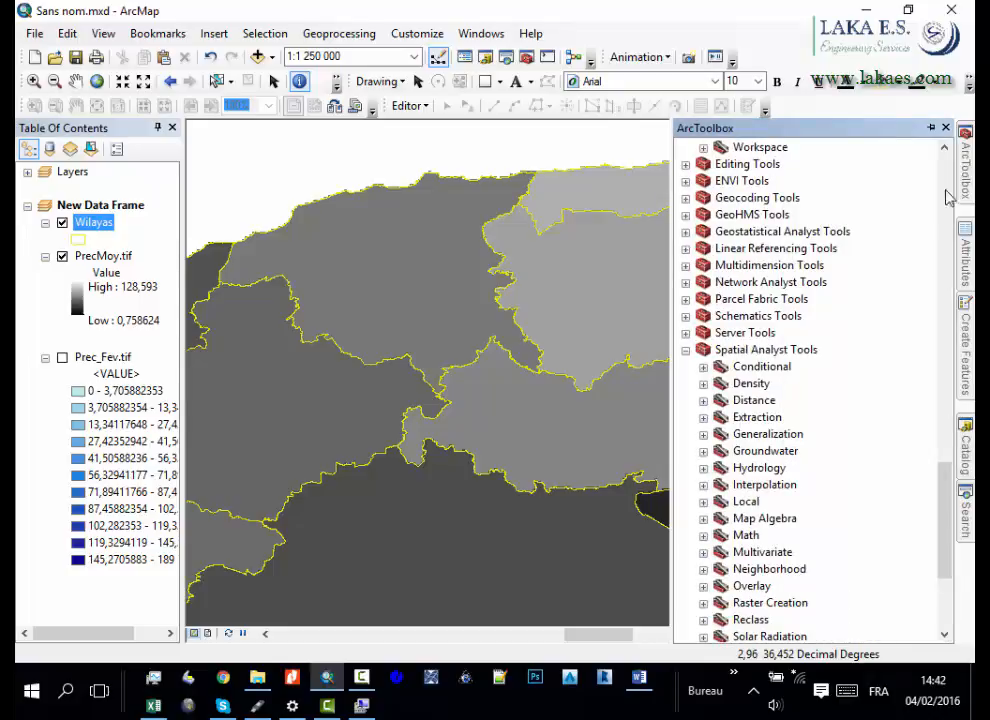
pyautogui.scroll(12, 750, 420)
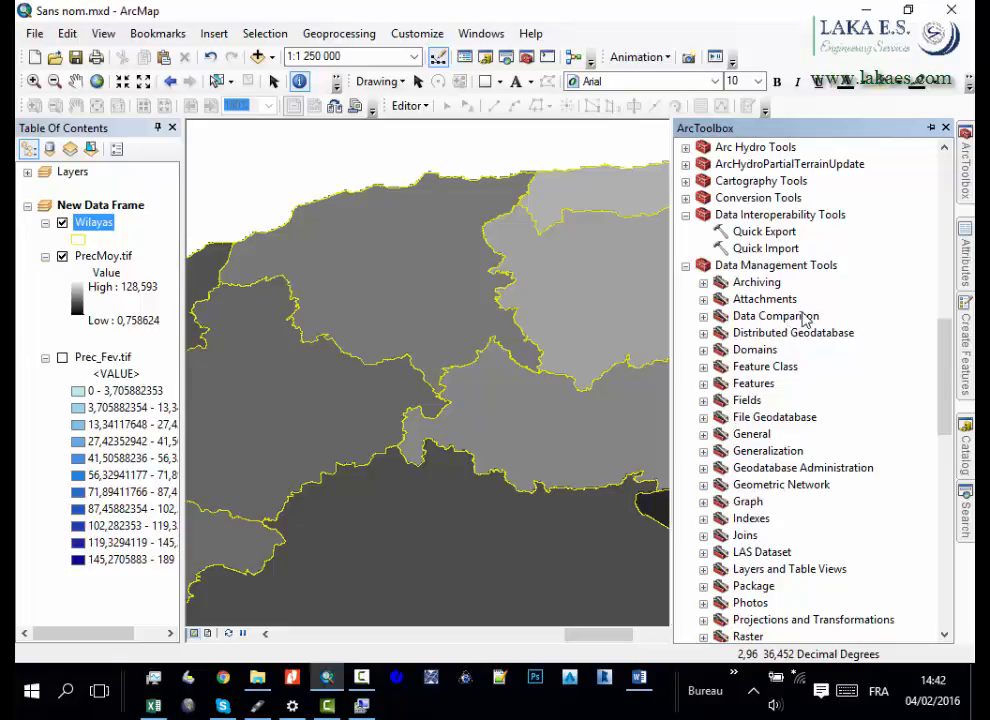
pyautogui.click(703, 385)
pyautogui.scroll(-4, 756, 354)
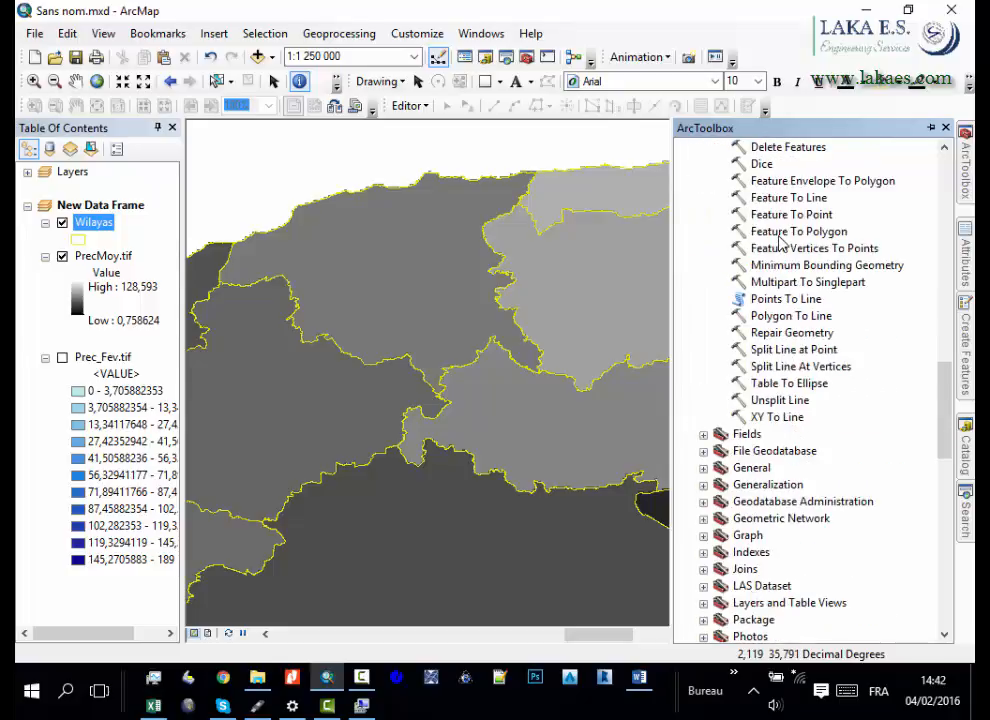
pyautogui.doubleClick(788, 214)
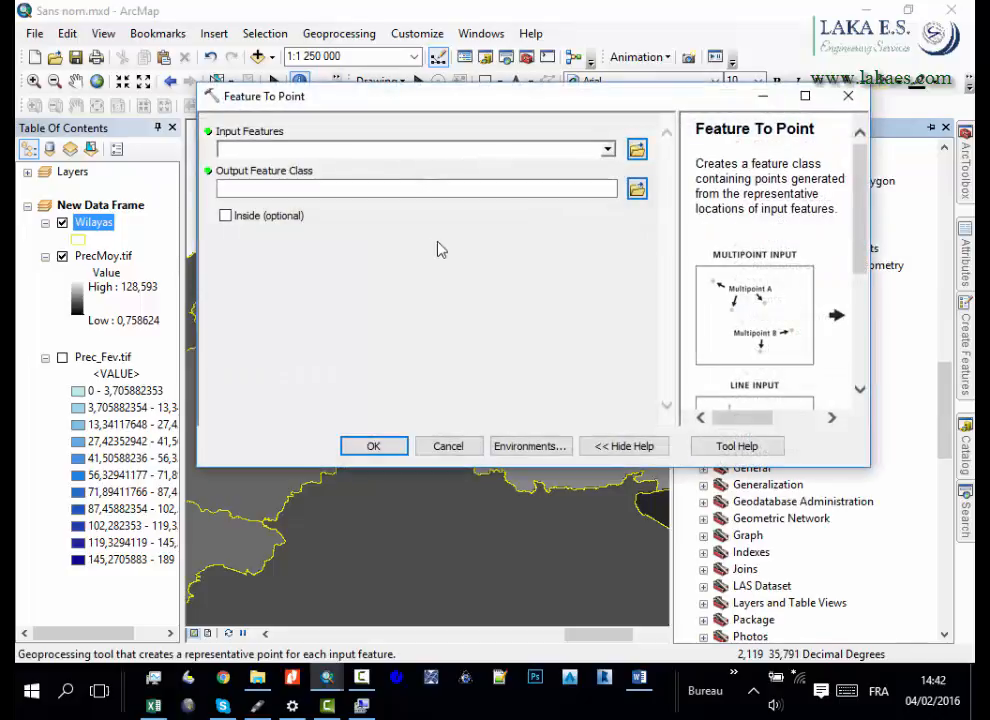
# Convert the Wilayas features to points, saving the output as Centroid in ENSH_03_02.gdb
pyautogui.click(607, 149)
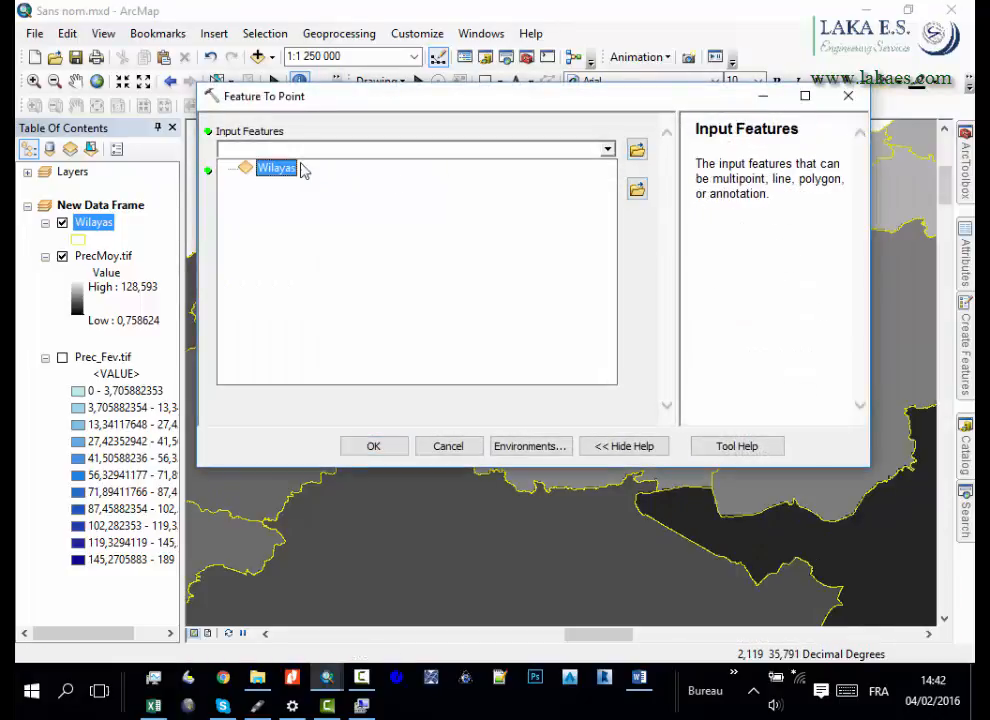
pyautogui.click(276, 172)
pyautogui.click(637, 188)
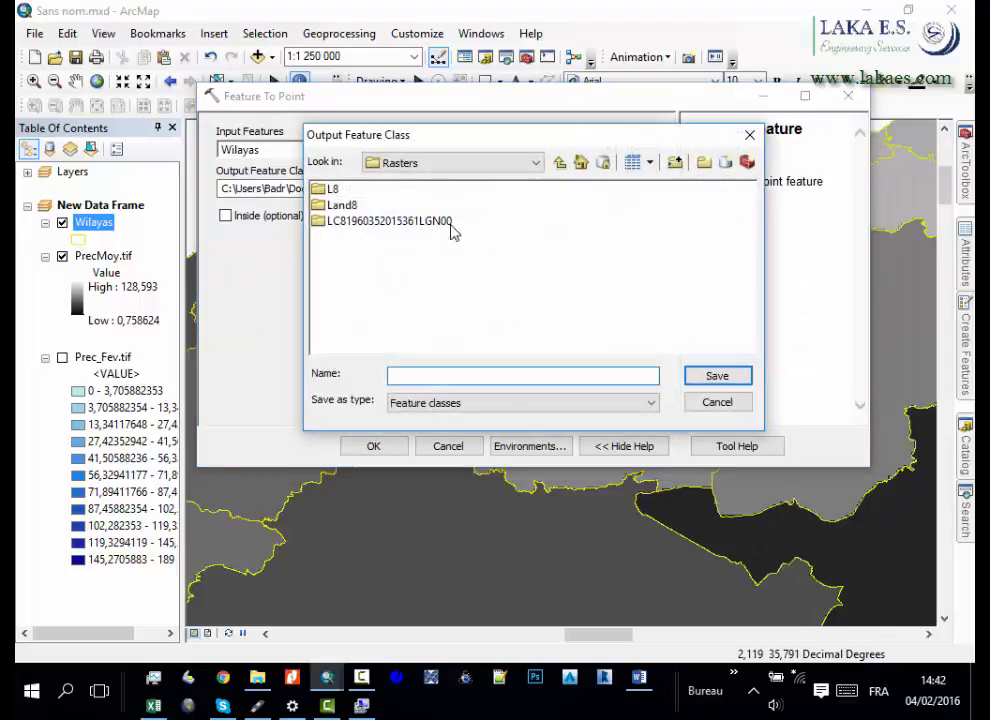
pyautogui.click(560, 162)
pyautogui.doubleClick(540, 189)
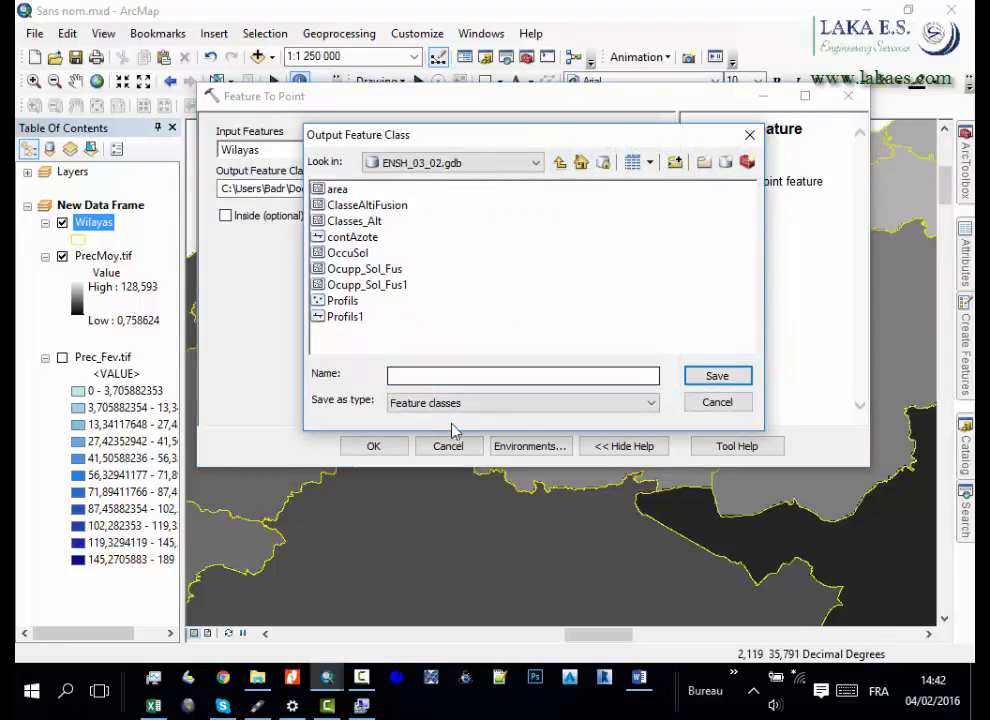
pyautogui.click(451, 377)
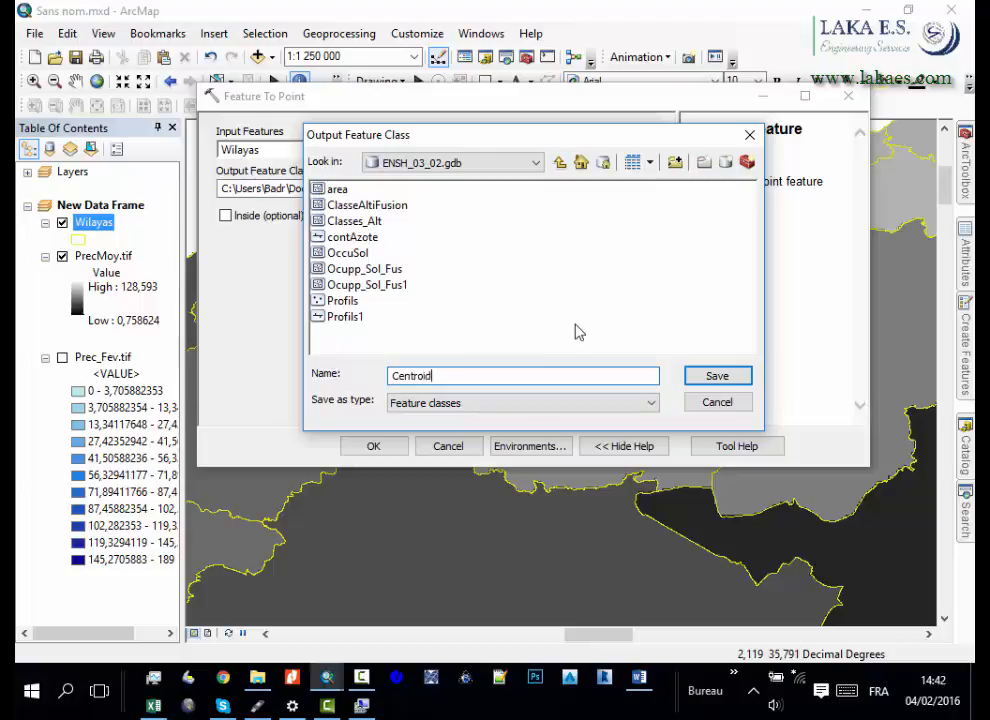
pyautogui.click(706, 380)
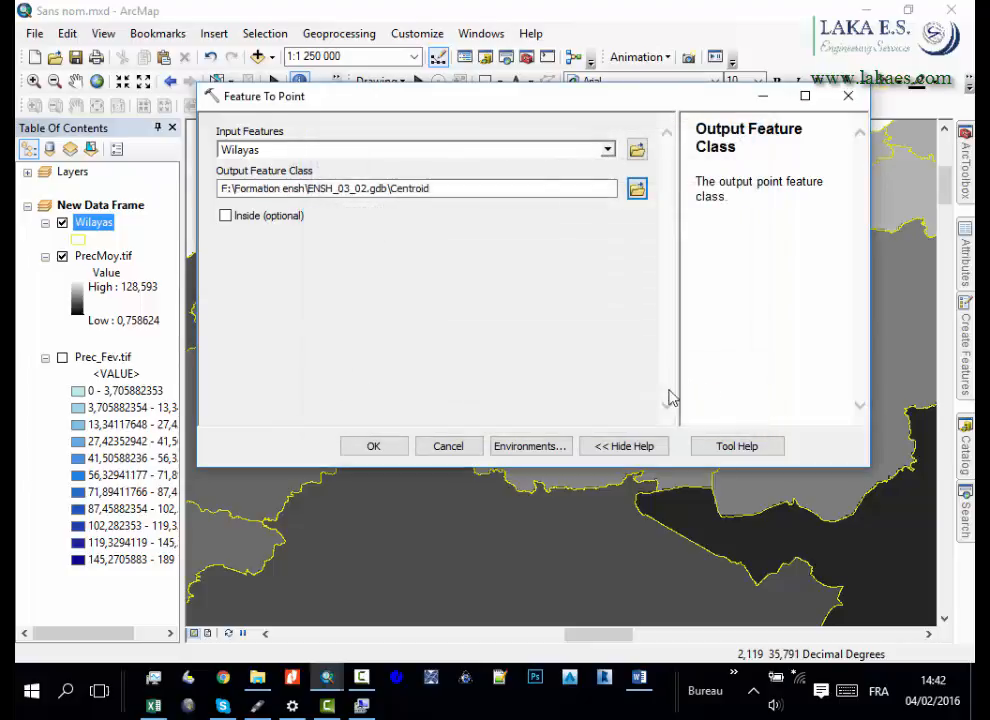
pyautogui.click(369, 448)
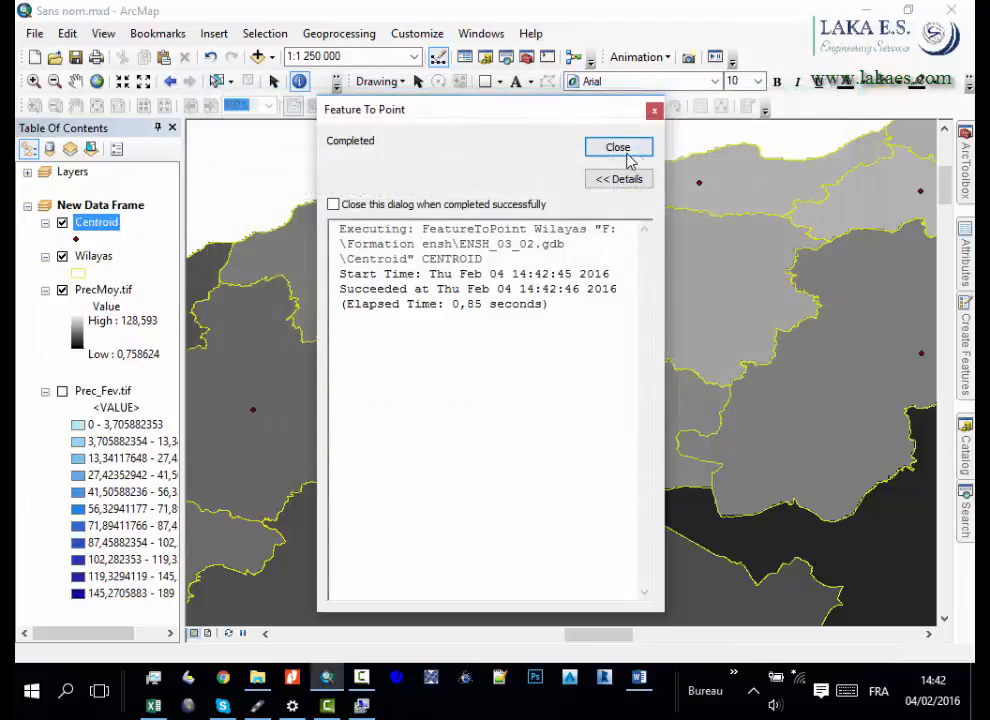
pyautogui.click(627, 155)
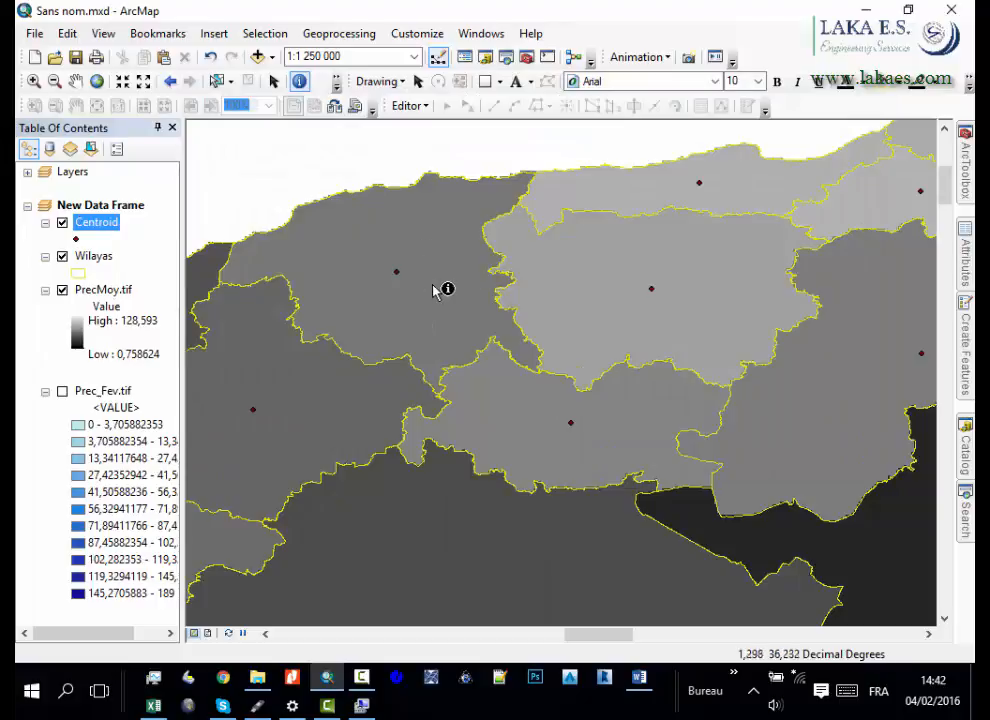
# Open the Extract Values to Points tool from the Extraction toolset of Spatial Analyst Tools
pyautogui.scroll(-5, 442, 287)
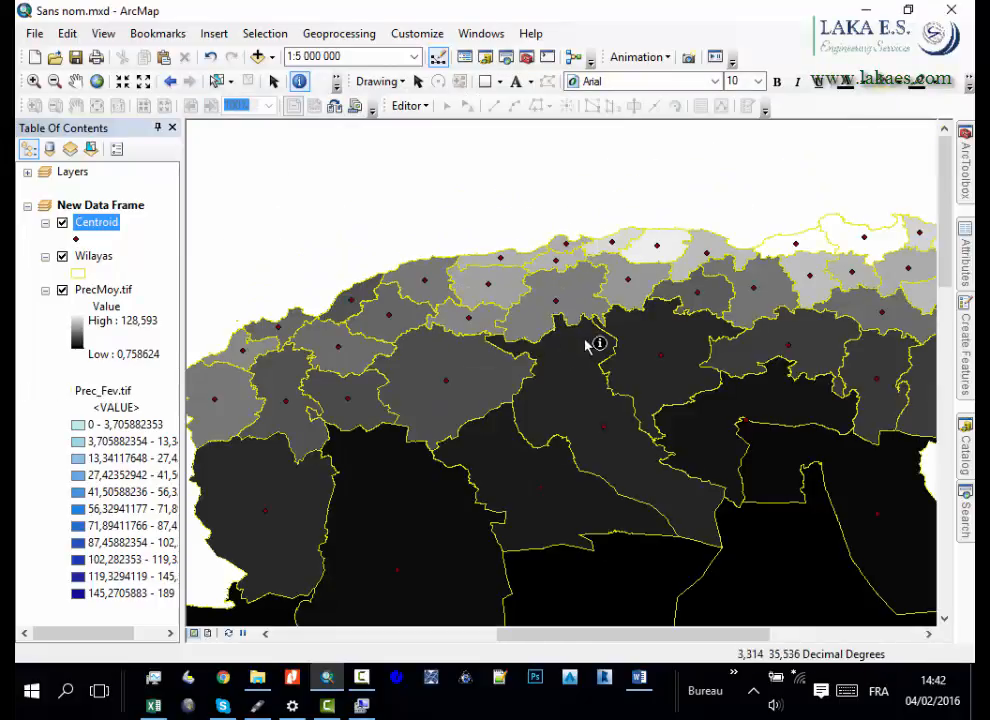
pyautogui.moveTo(632, 357); pyautogui.dragTo(417, 185)
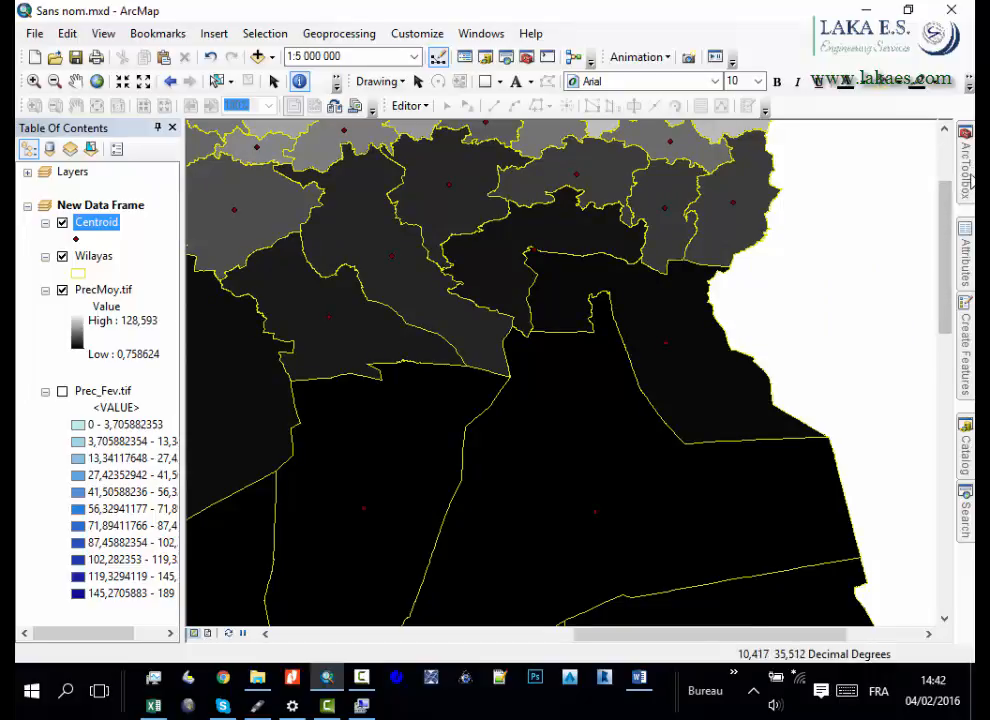
pyautogui.moveTo(965, 160)
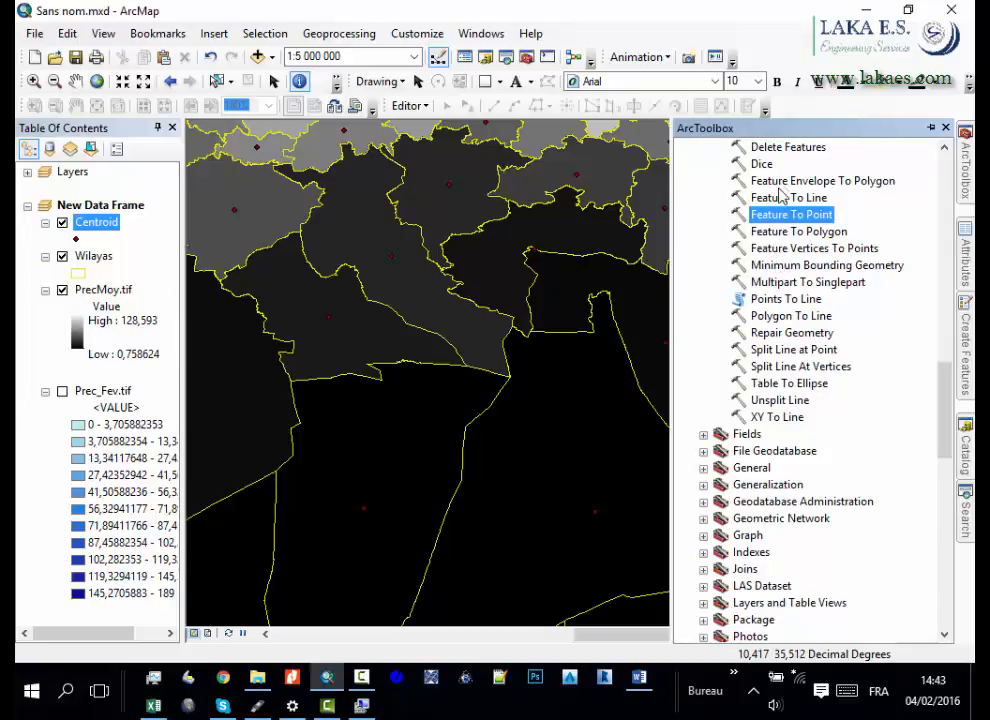
pyautogui.scroll(-5, 825, 434)
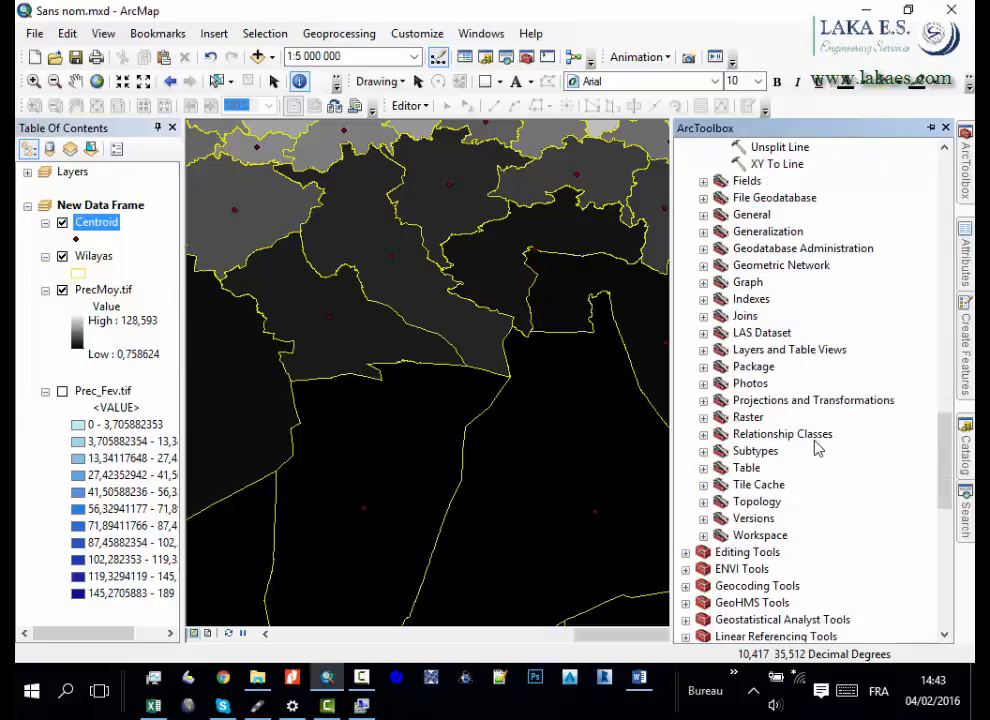
pyautogui.scroll(15, 815, 448)
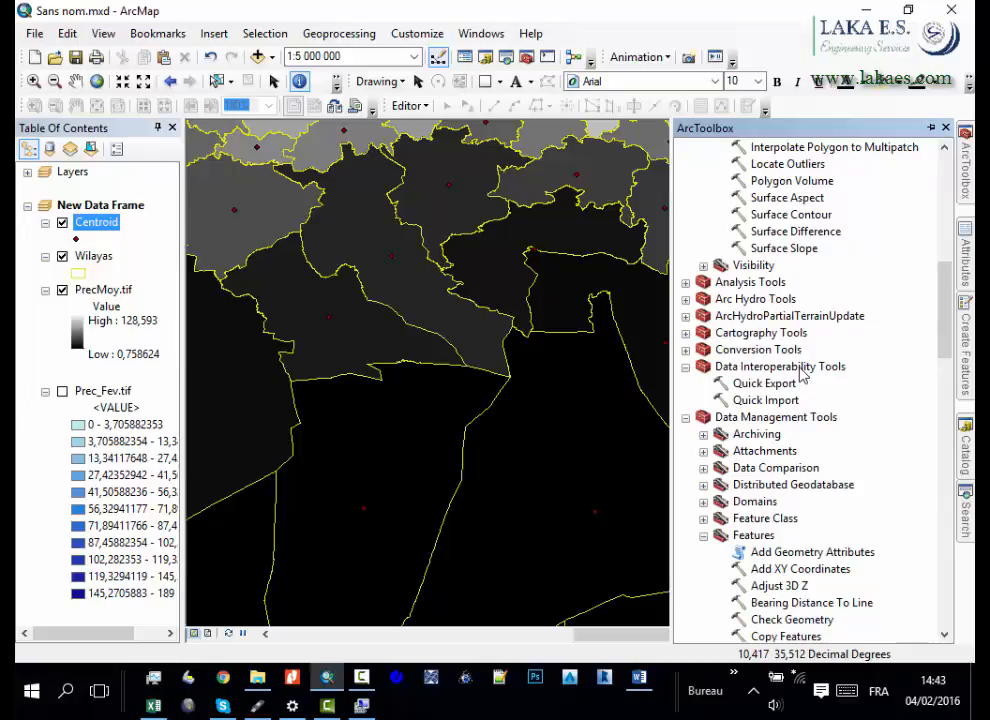
pyautogui.scroll(10, 785, 370)
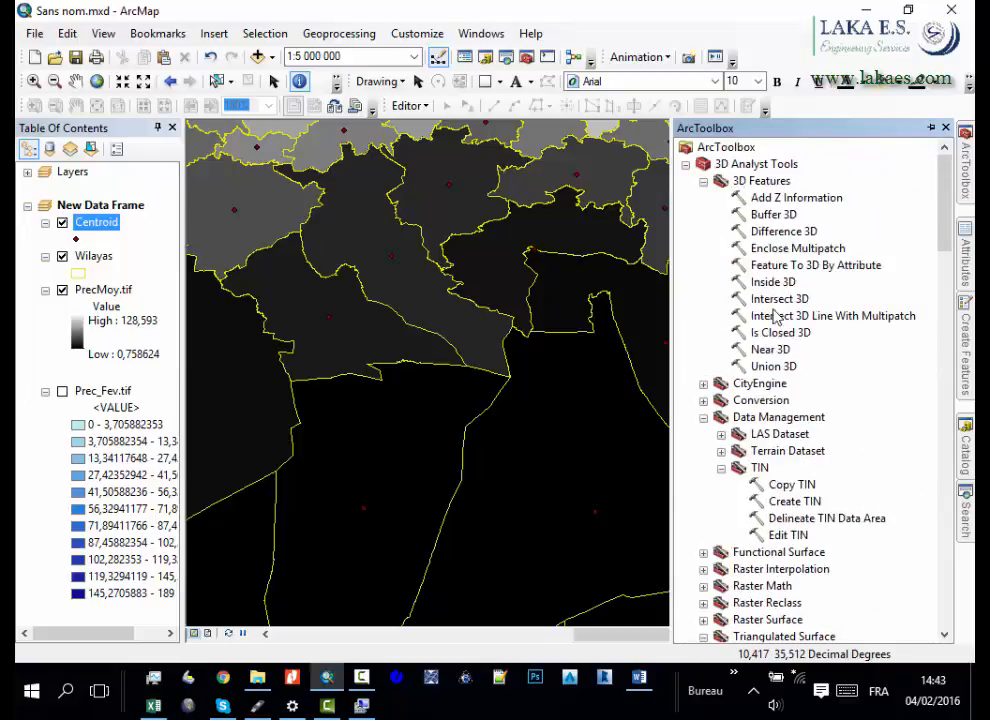
pyautogui.click(686, 164)
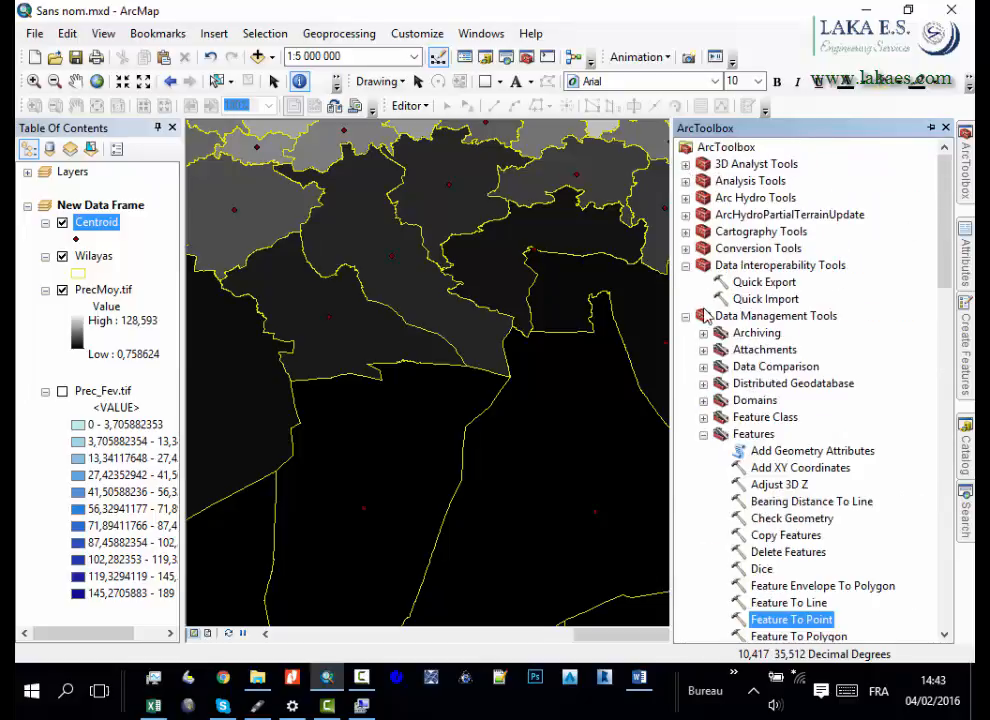
pyautogui.click(704, 434)
pyautogui.scroll(-13, 700, 430)
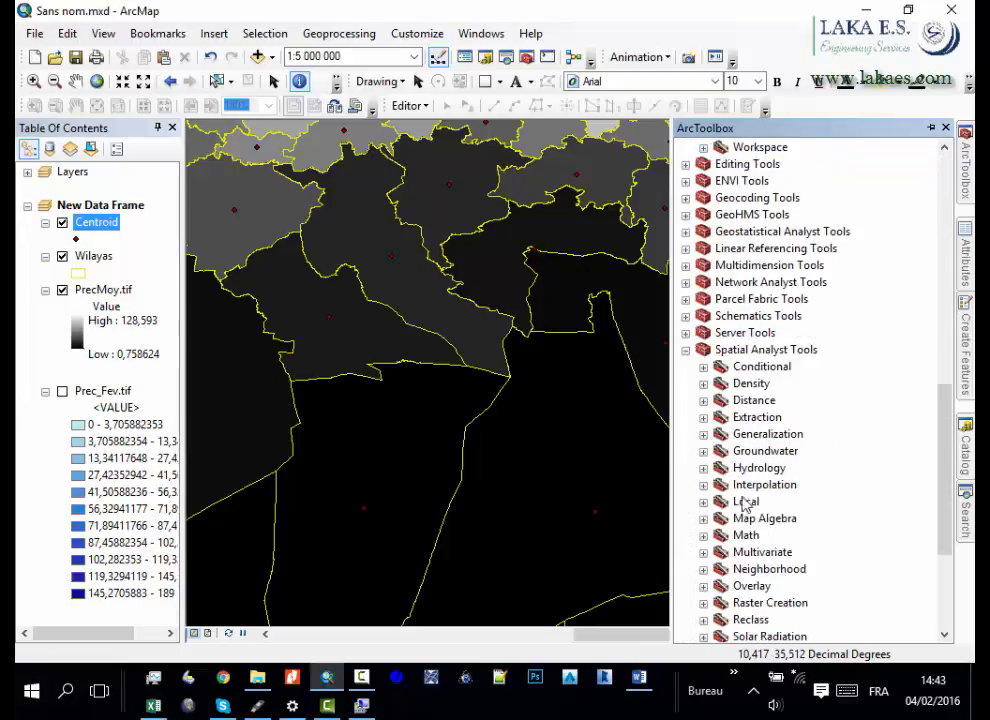
pyautogui.doubleClick(755, 420)
pyautogui.scroll(-4, 845, 389)
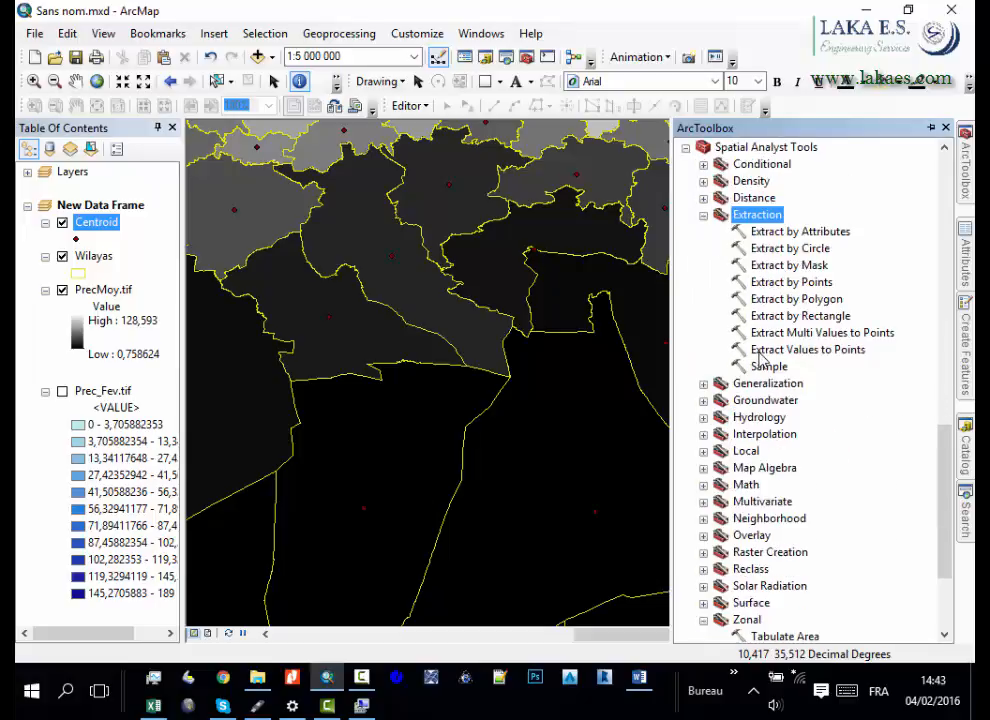
pyautogui.click(790, 350)
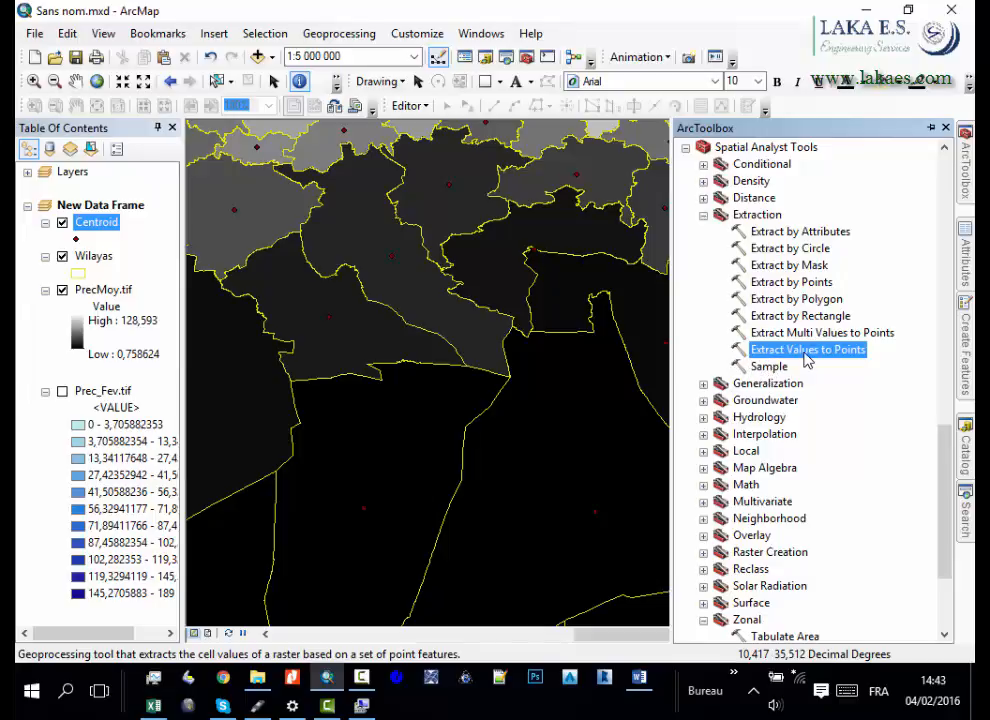
pyautogui.doubleClick(801, 350)
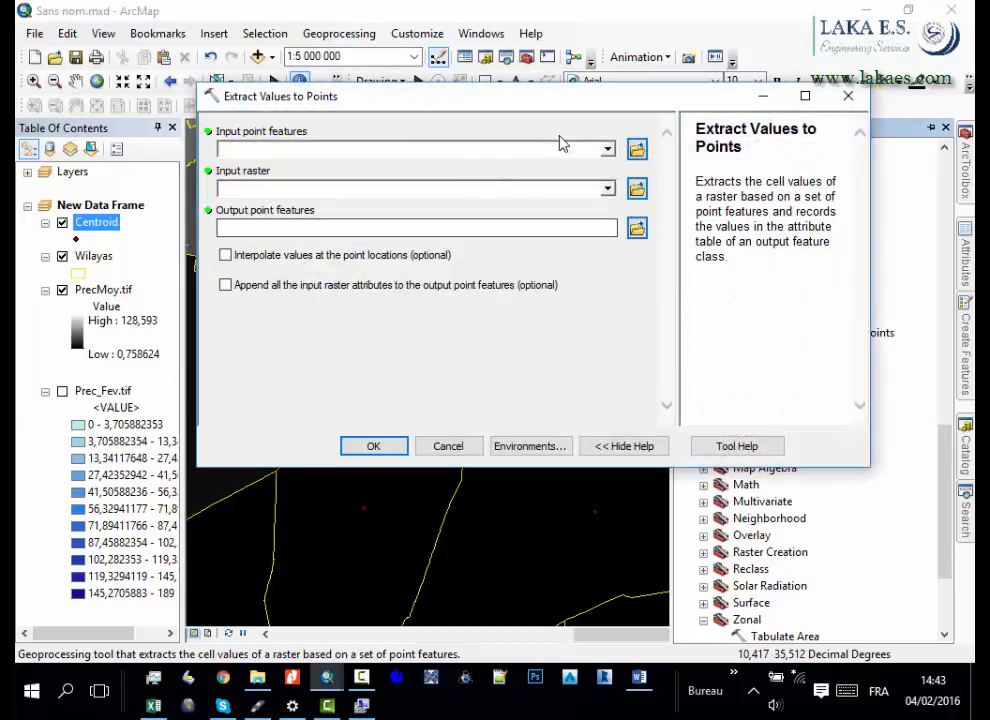
# Set Centroid as the input point features and PrecMoy.tif as the input raster
pyautogui.click(607, 149)
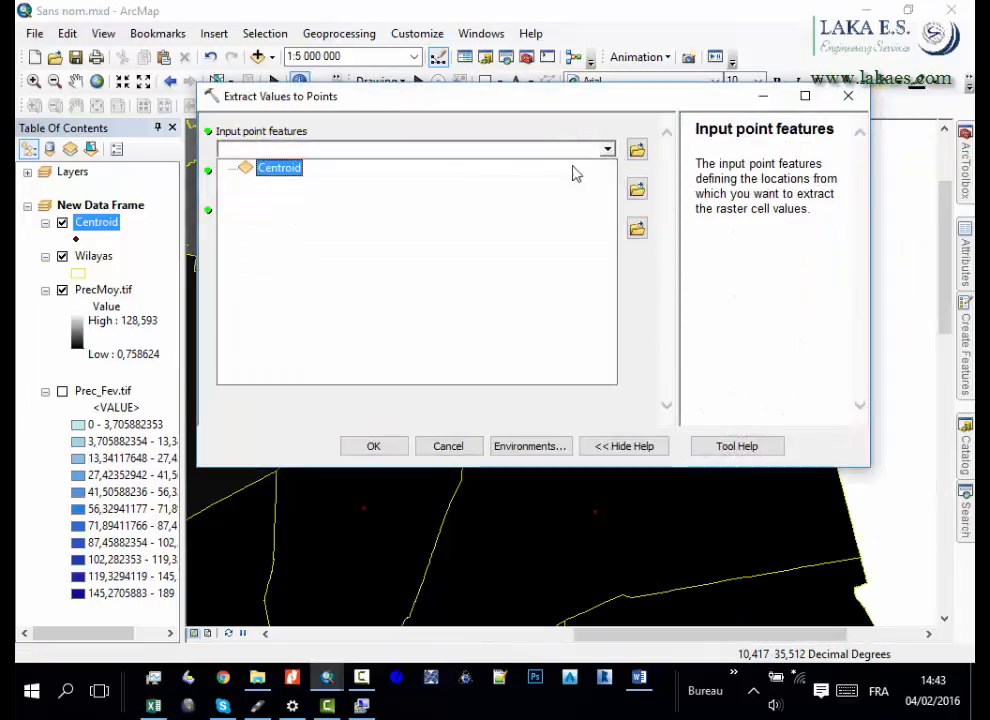
pyautogui.click(272, 168)
pyautogui.click(607, 190)
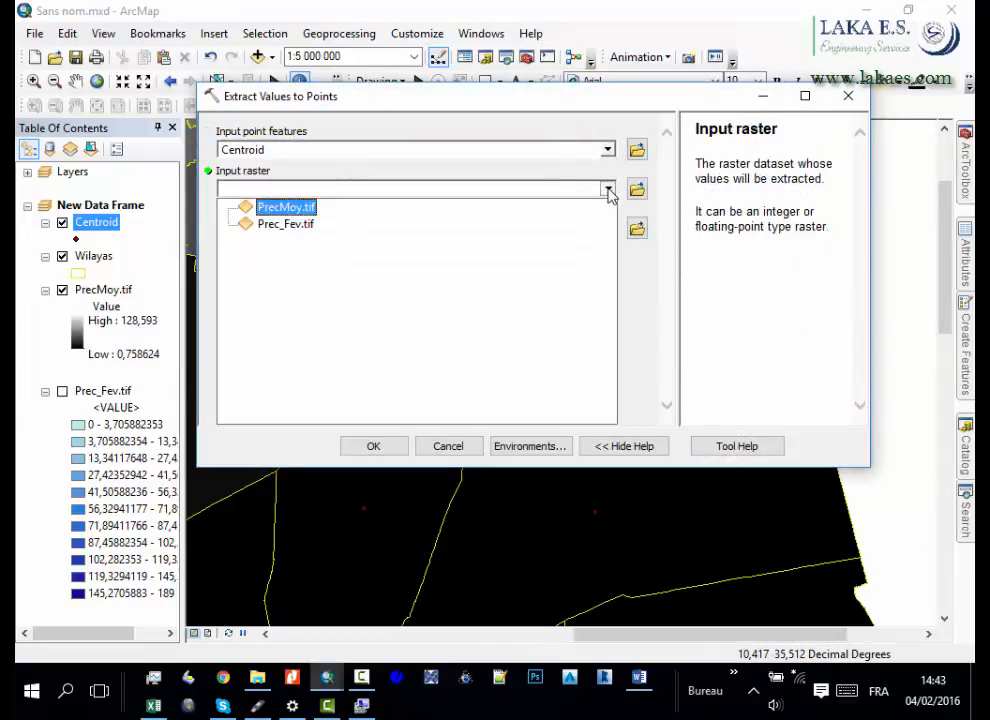
pyautogui.click(280, 207)
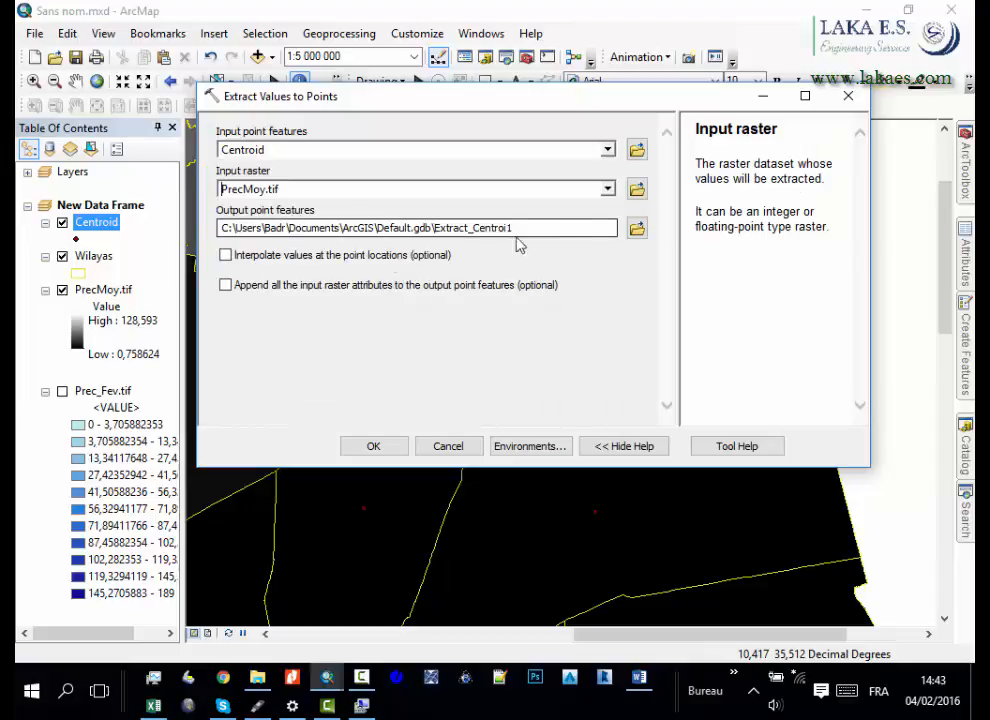
# Set the output point features to CentroidMoy in ENSH_03_02.gdb and run the extraction
pyautogui.click(637, 230)
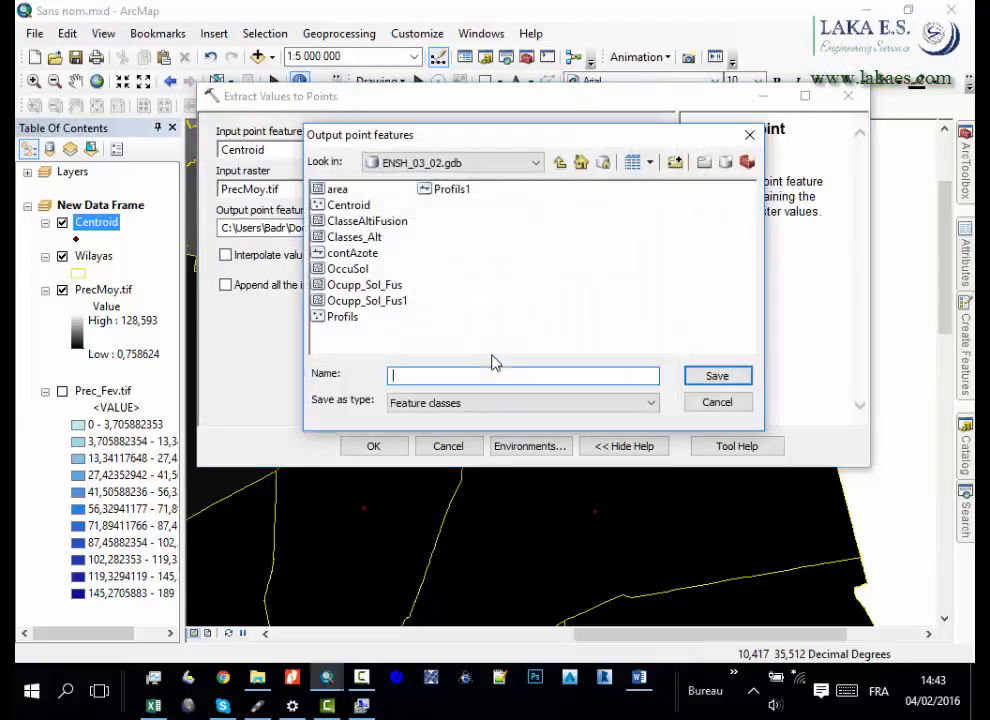
pyautogui.click(347, 205)
pyautogui.click(455, 376)
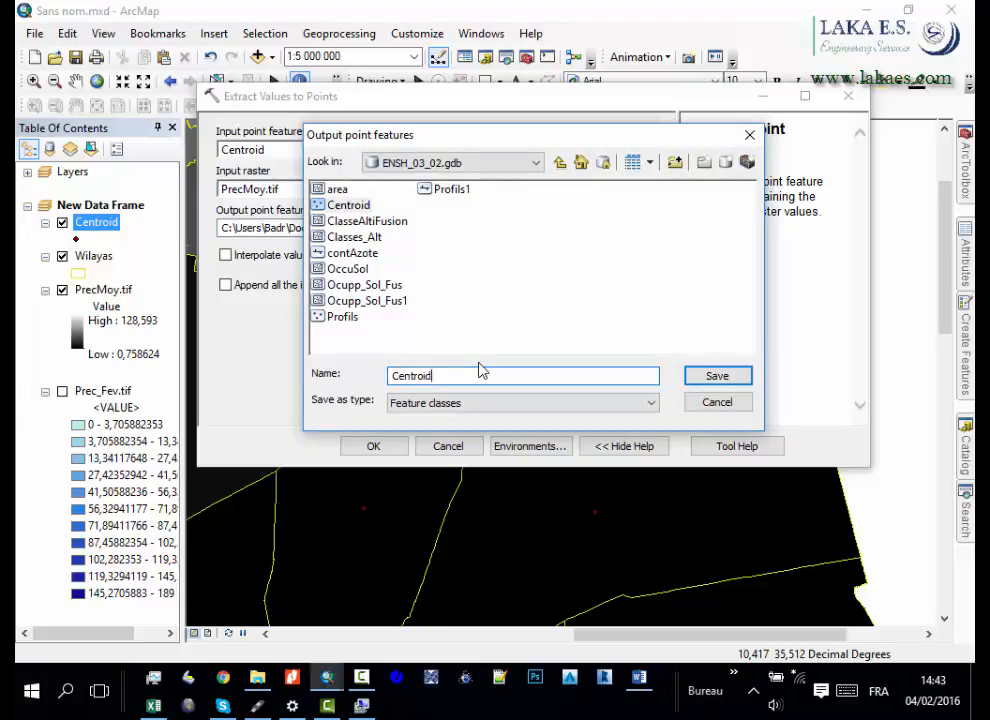
pyautogui.press('Return')
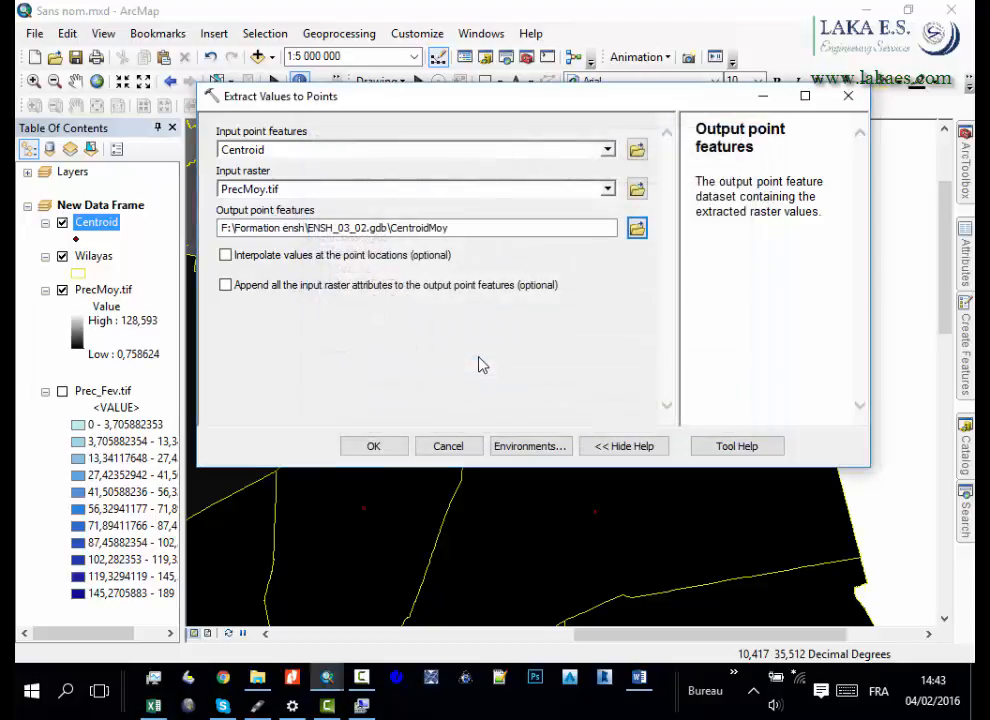
pyautogui.click(376, 446)
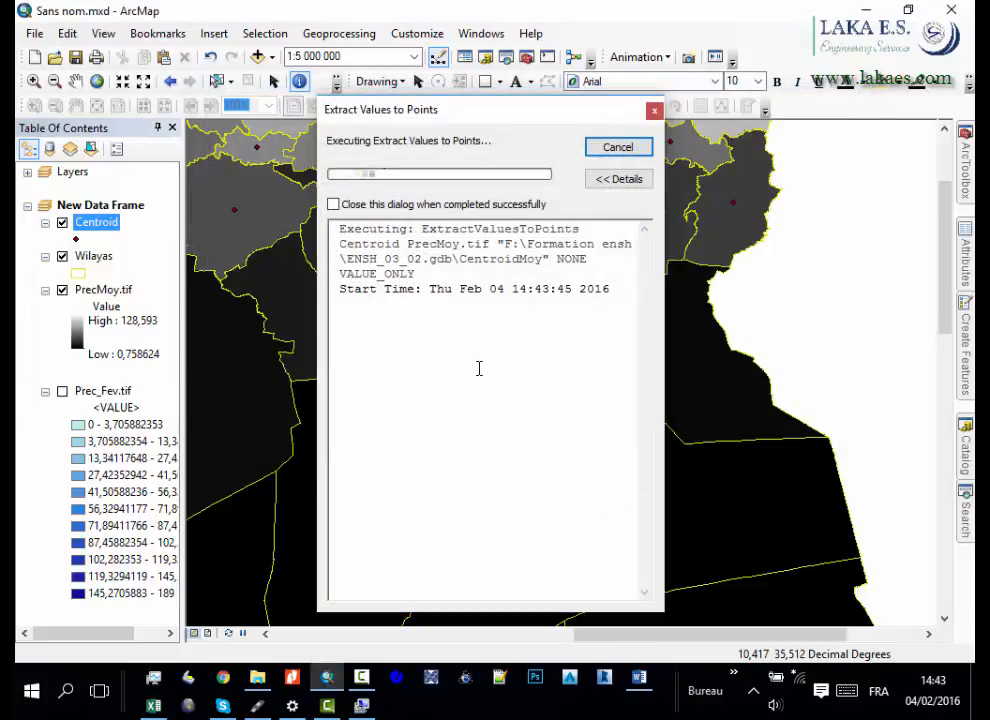
pyautogui.click(618, 148)
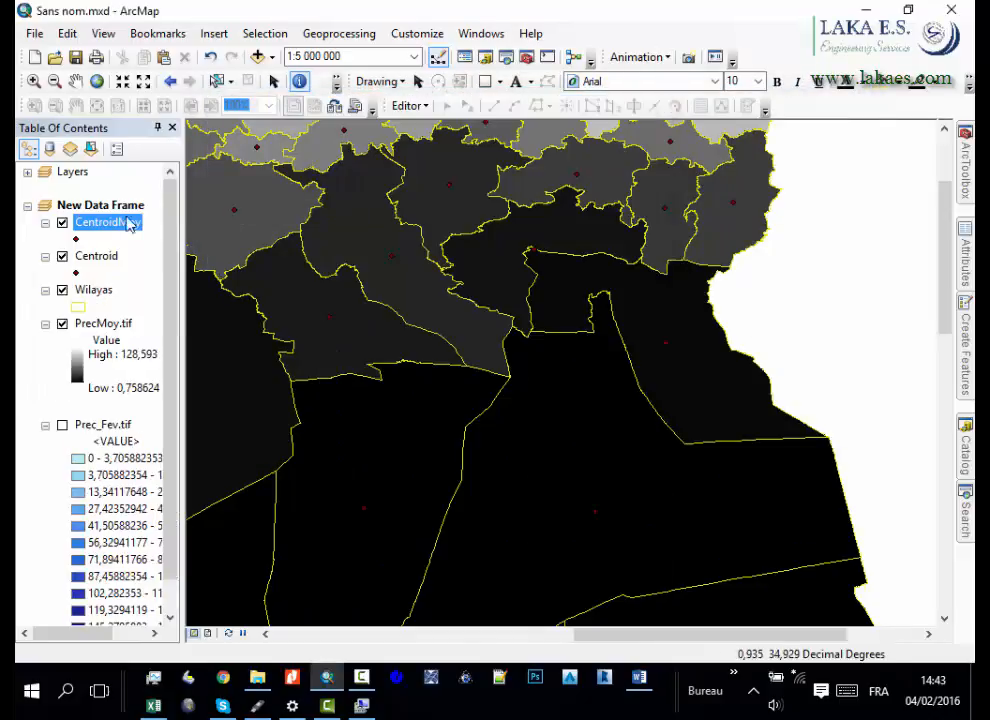
# Examine the RASTERVALU field in the CentroidMoy attribute table, and close the table
pyautogui.rightClick(119, 221)
pyautogui.click(177, 272)
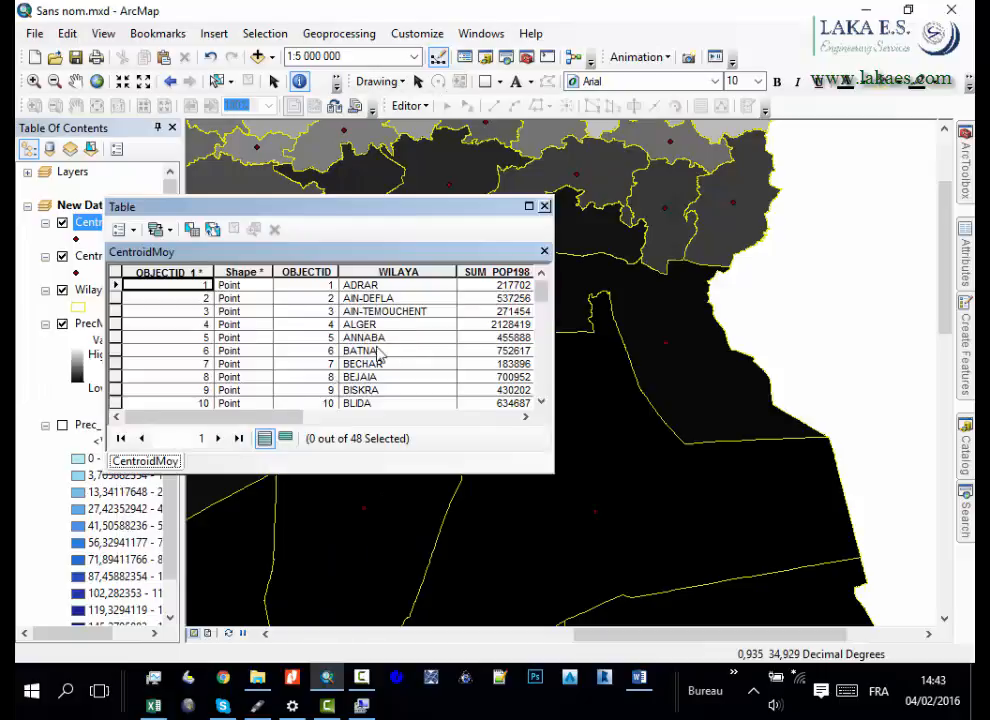
pyautogui.moveTo(230, 418); pyautogui.dragTo(530, 426)
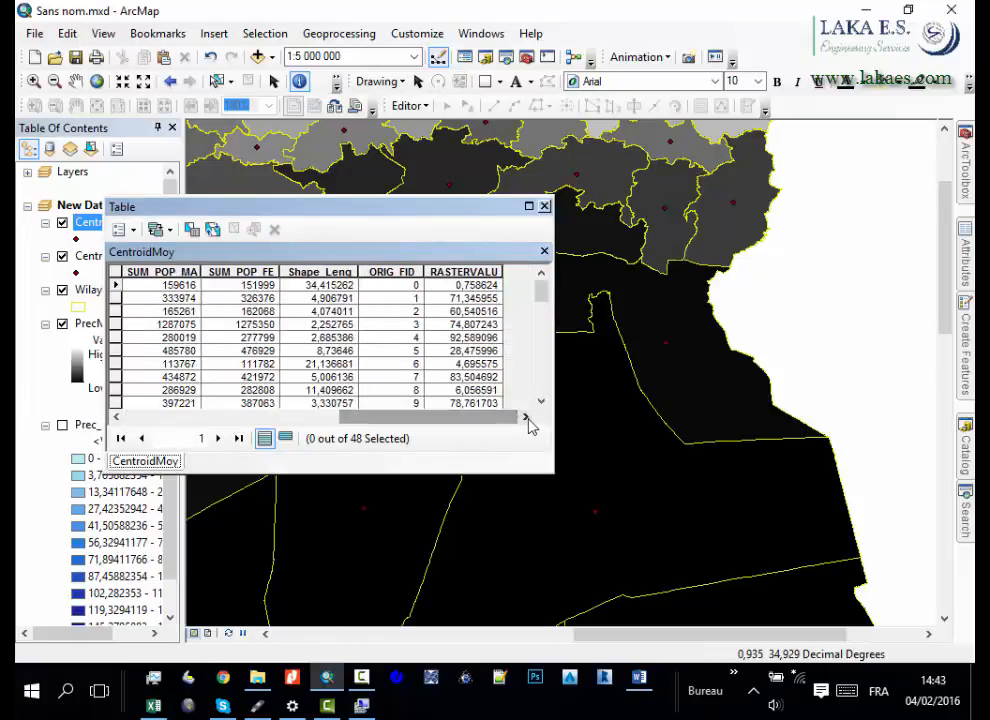
pyautogui.click(468, 271)
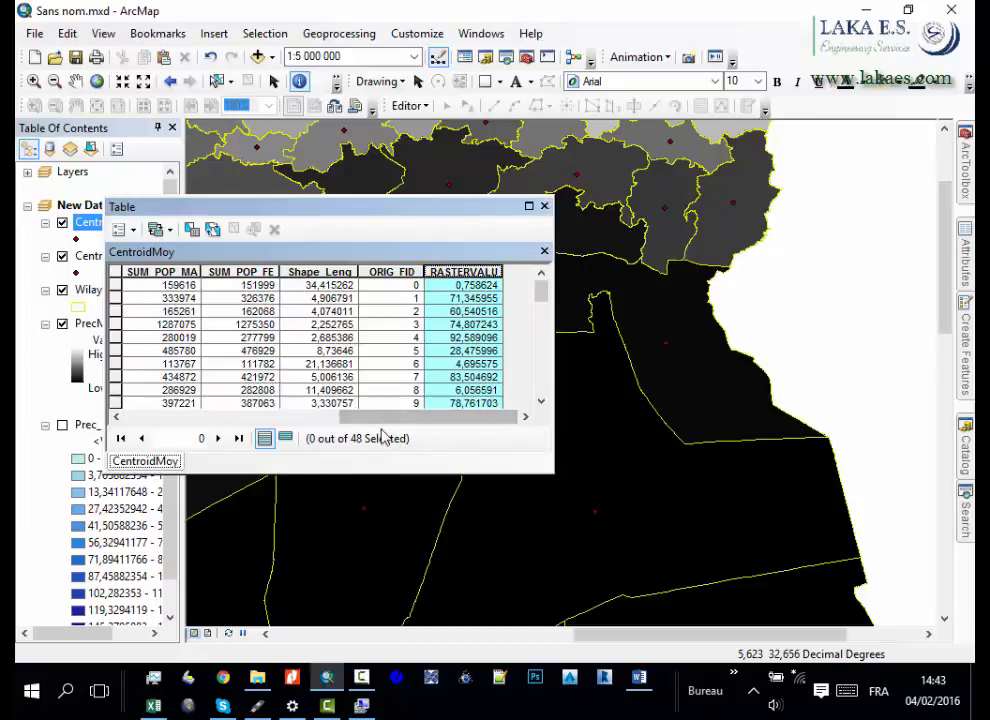
pyautogui.click(545, 207)
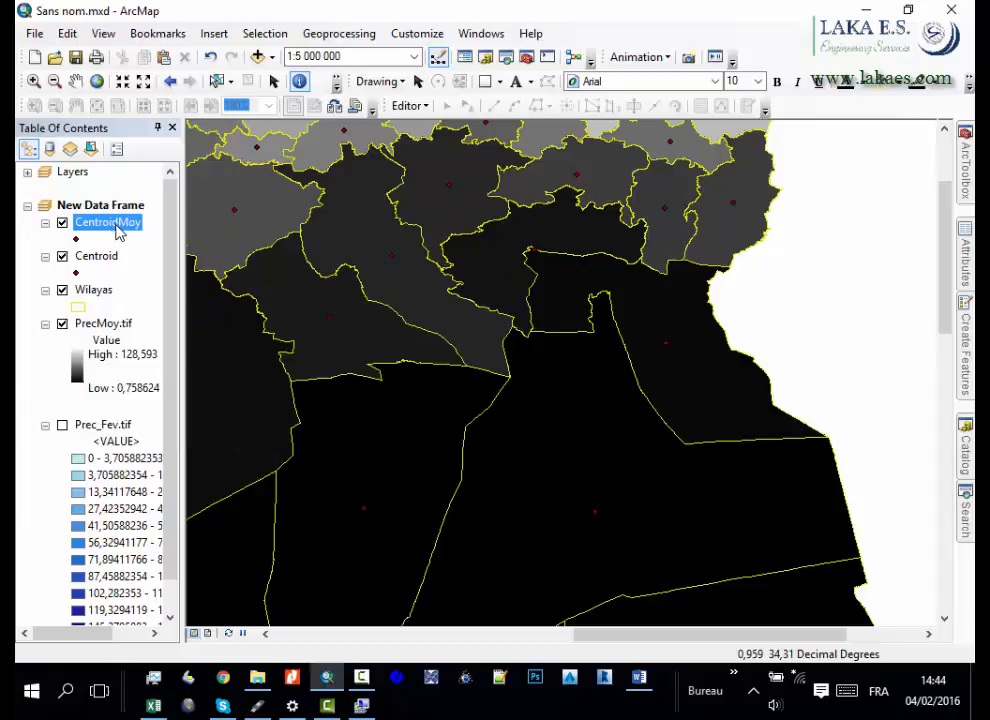
pyautogui.click(100, 290)
pyautogui.rightClick(104, 290)
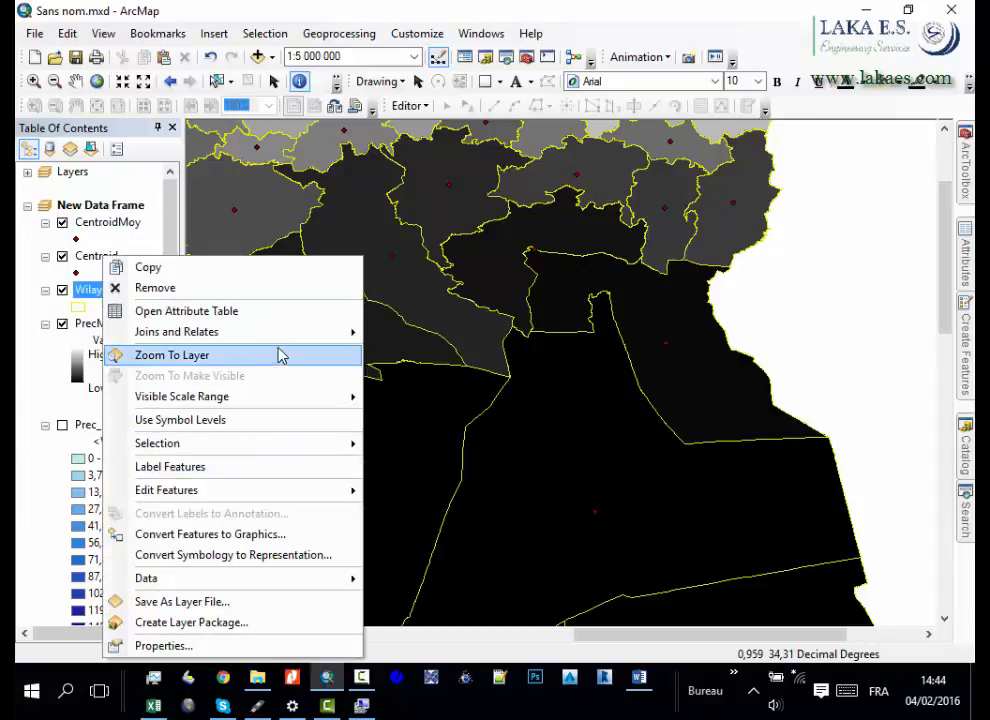
pyautogui.moveTo(347, 334)
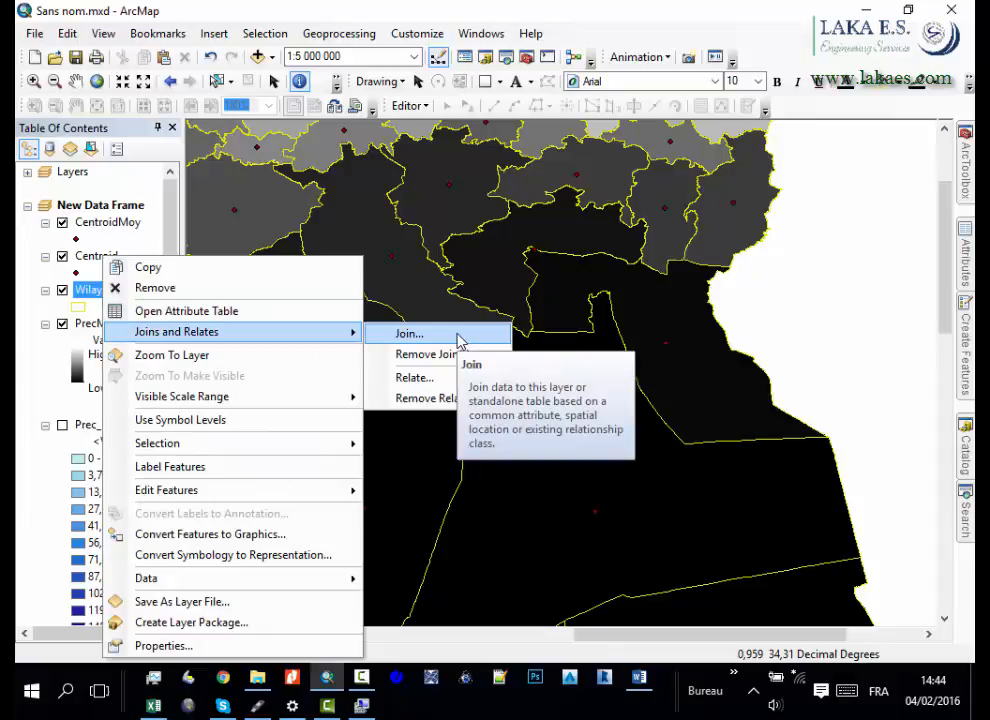
# Reopen the CentroidMoy attribute table and highlight its WILAYA field
pyautogui.click(104, 224)
pyautogui.rightClick(104, 229)
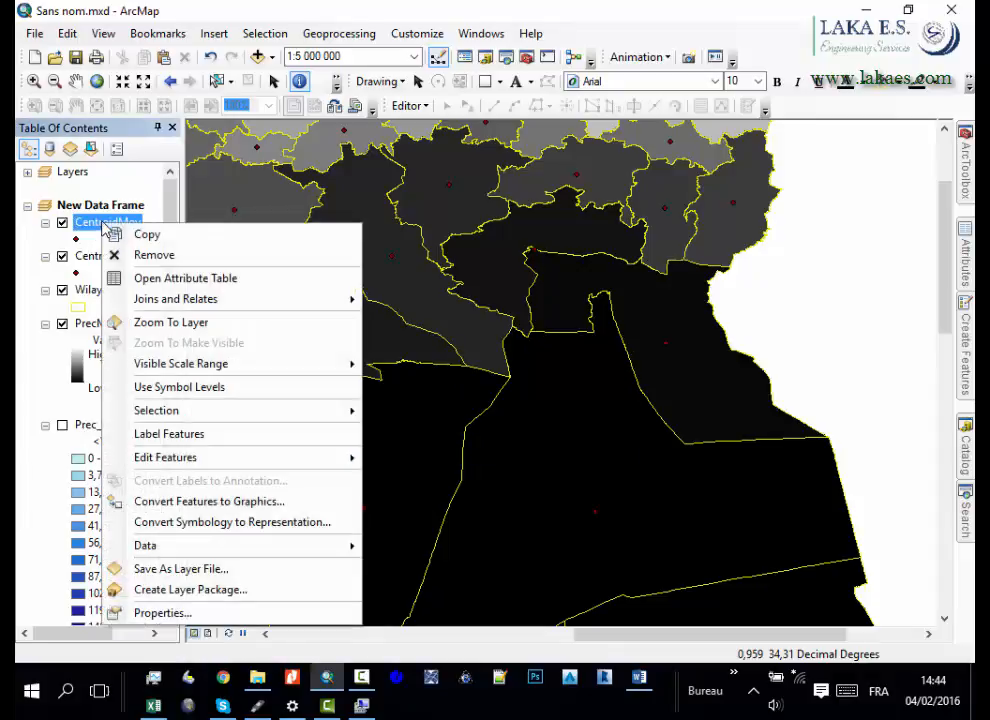
pyautogui.click(172, 279)
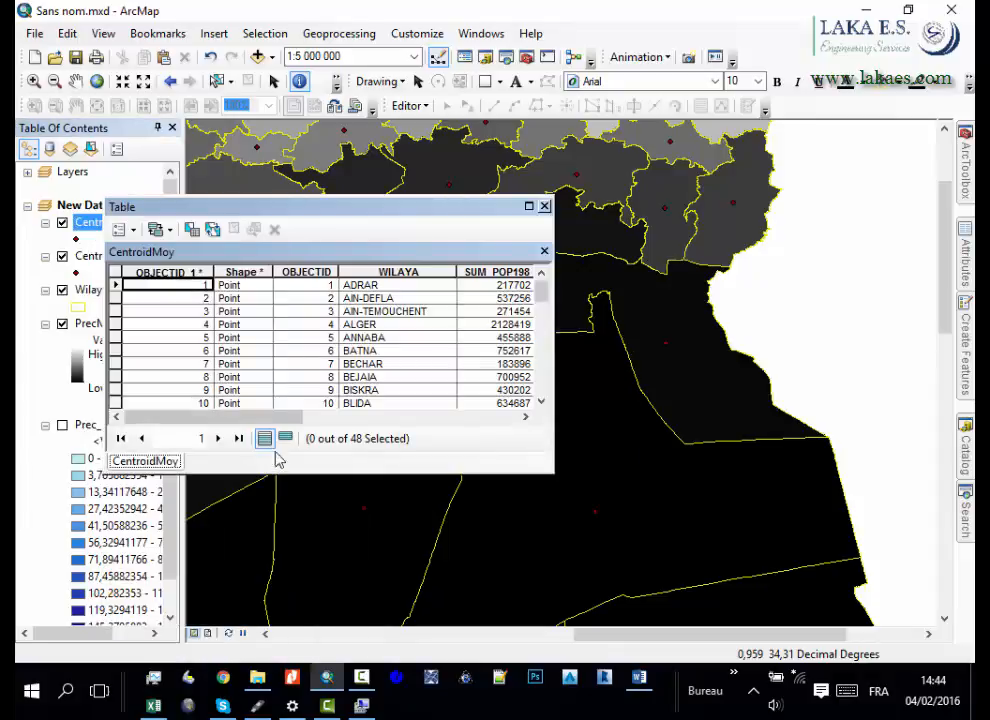
pyautogui.click(398, 271)
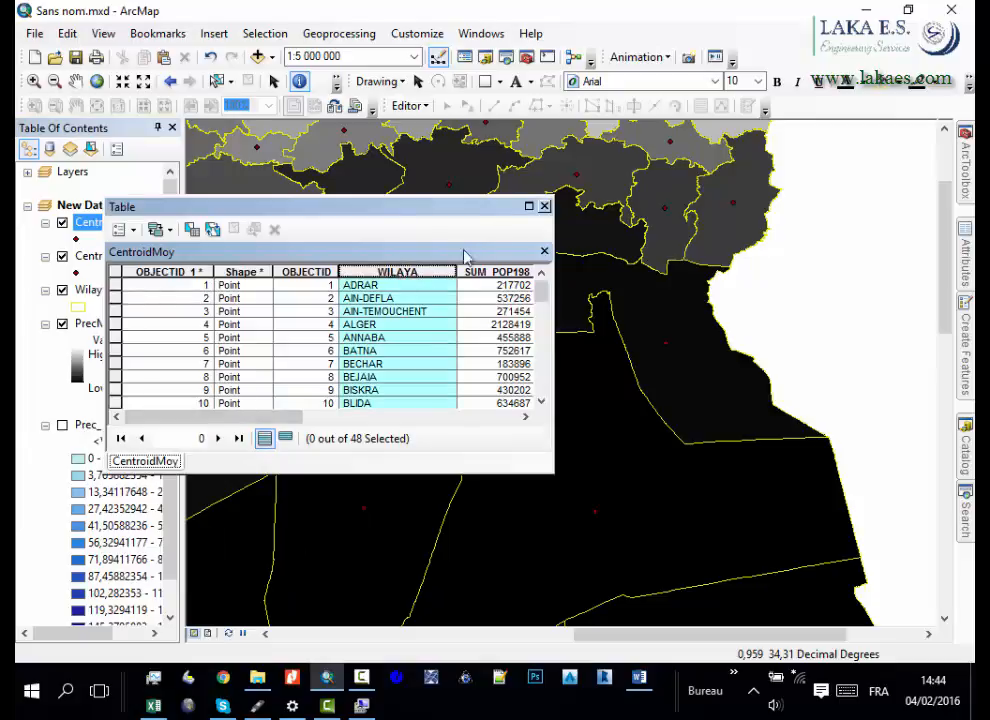
# Close the attribute table and join CentroidMoy to the Wilayas layer on the WILAYA field in both tables, keeping all records
pyautogui.click(544, 206)
pyautogui.keyDown('ctrl'); pyautogui.click(102, 292); pyautogui.keyUp('ctrl')
pyautogui.rightClick(104, 296)
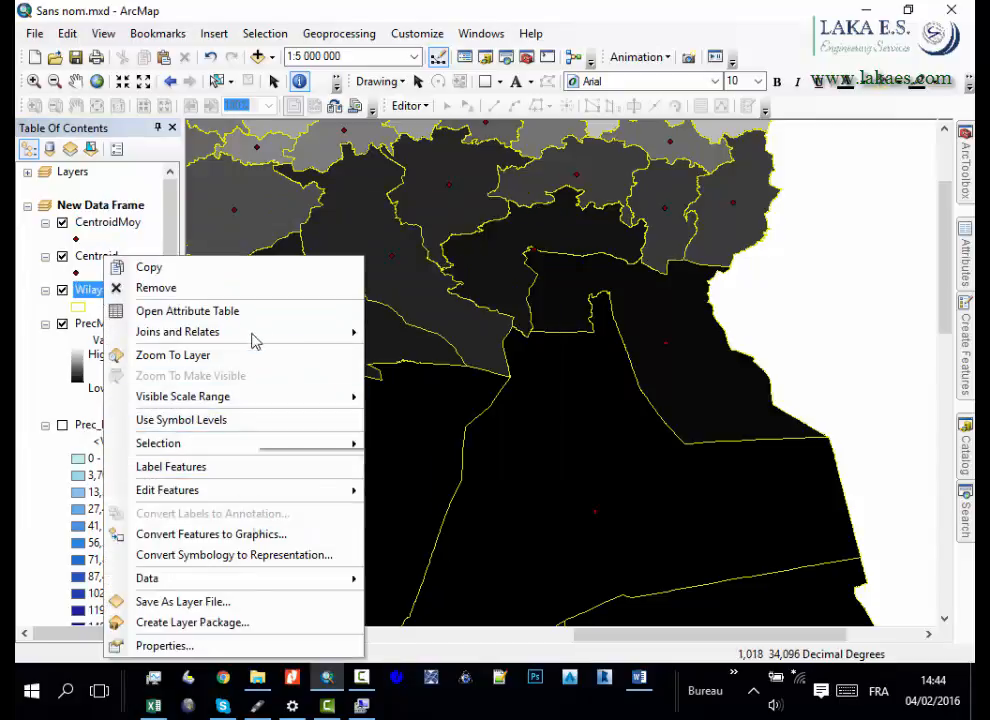
pyautogui.moveTo(254, 333)
pyautogui.click(392, 333)
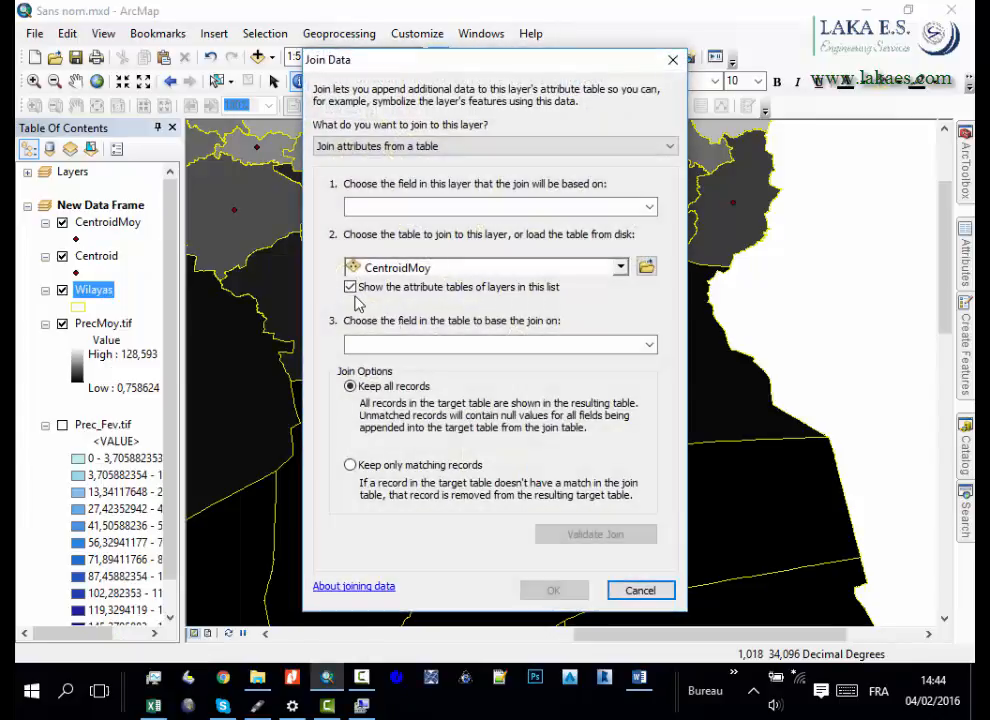
pyautogui.click(649, 206)
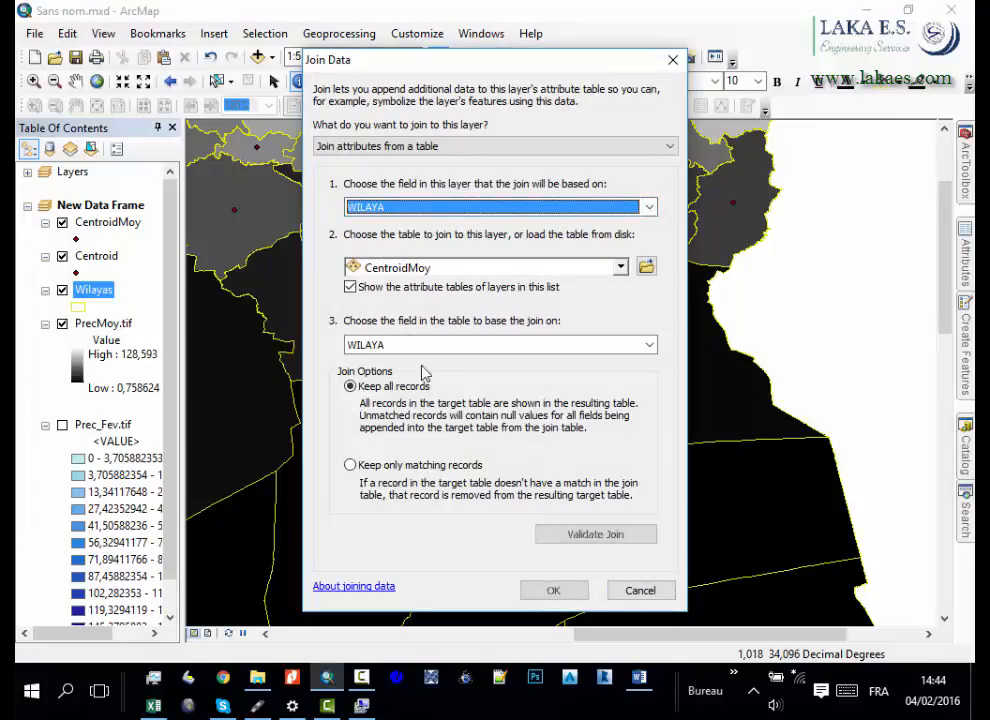
pyautogui.click(553, 589)
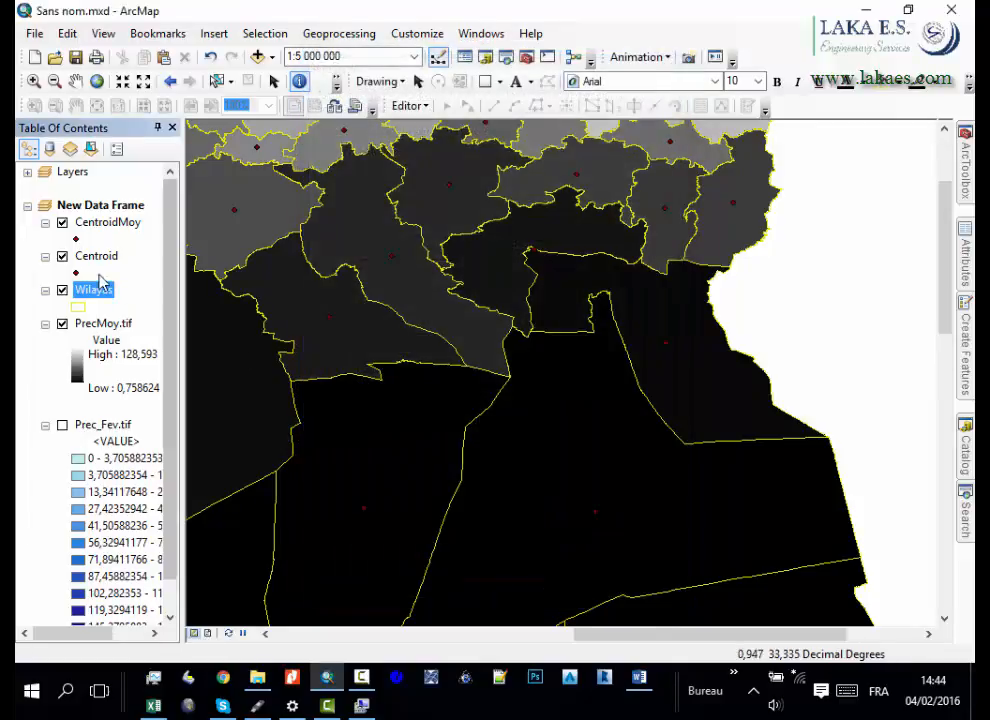
# Symbolize the Wilayas layer with graduated colors based on the RASTERVALU field
pyautogui.rightClick(105, 290)
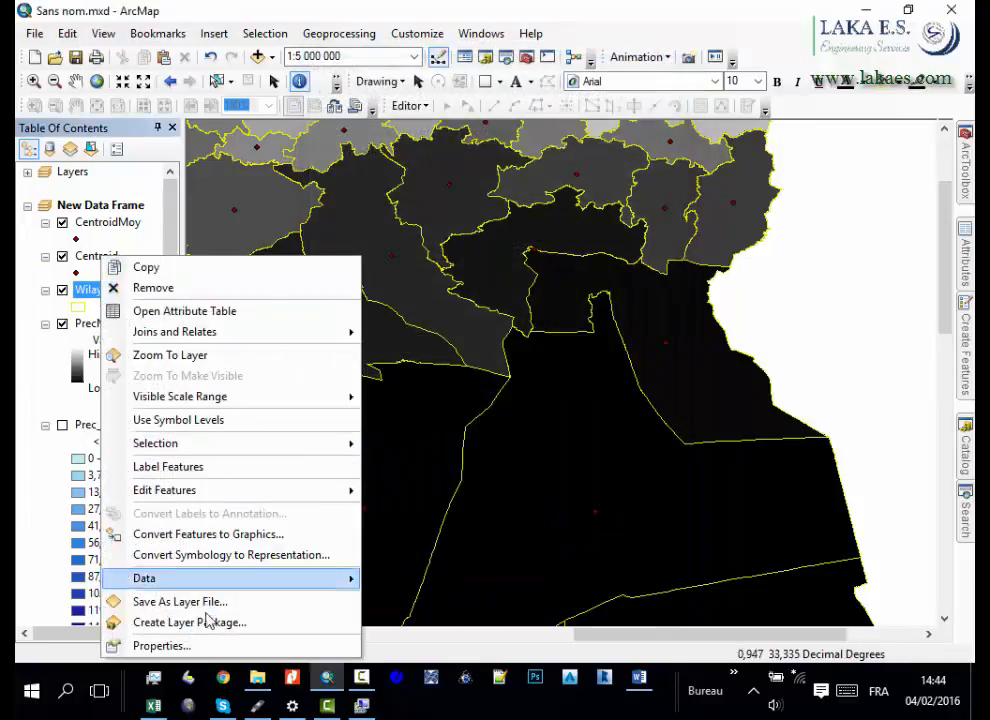
pyautogui.click(183, 647)
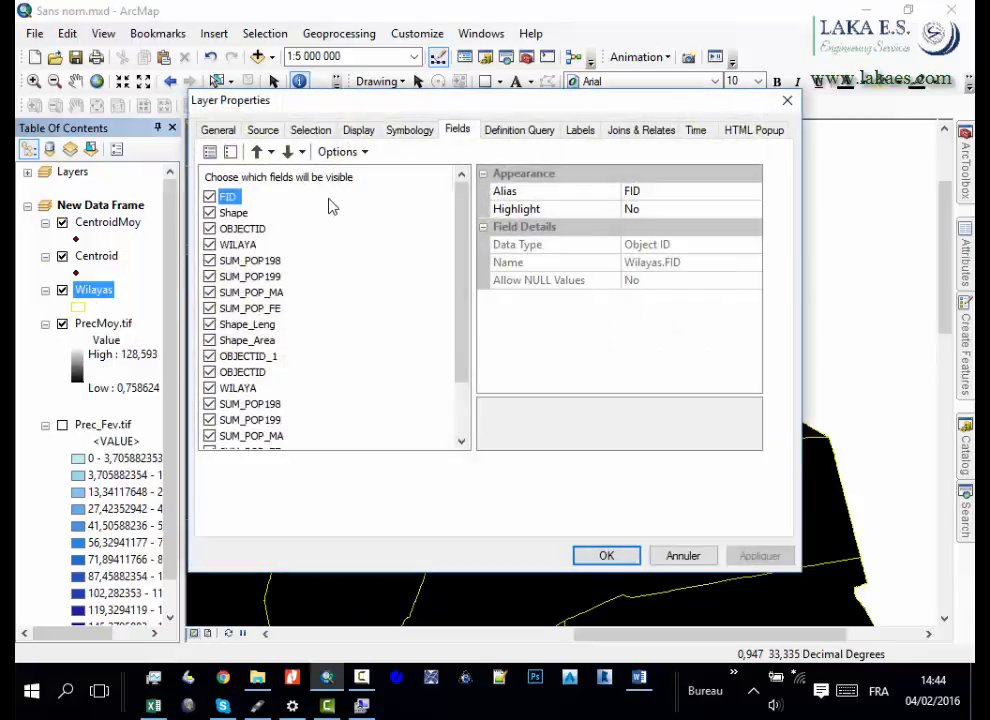
pyautogui.click(406, 132)
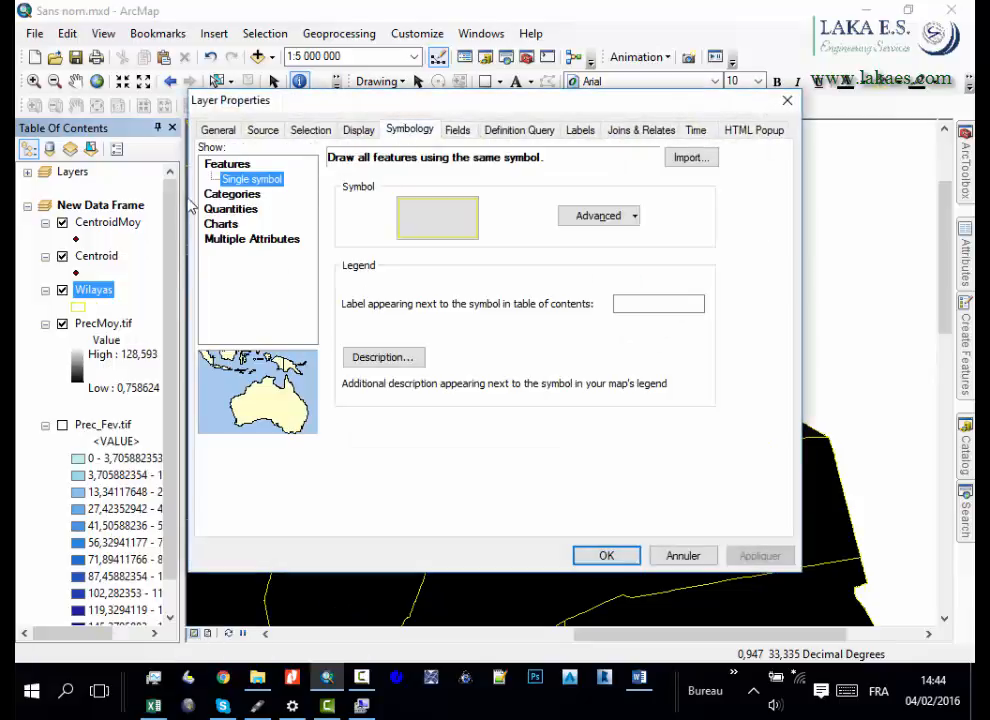
pyautogui.click(229, 209)
pyautogui.click(459, 197)
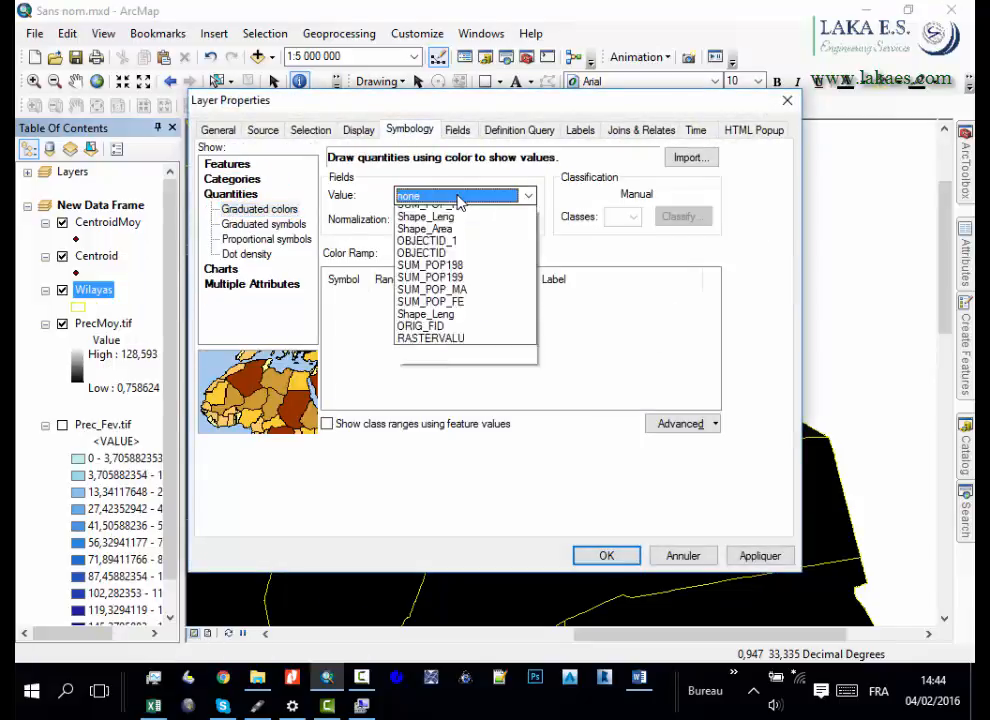
pyautogui.click(452, 411)
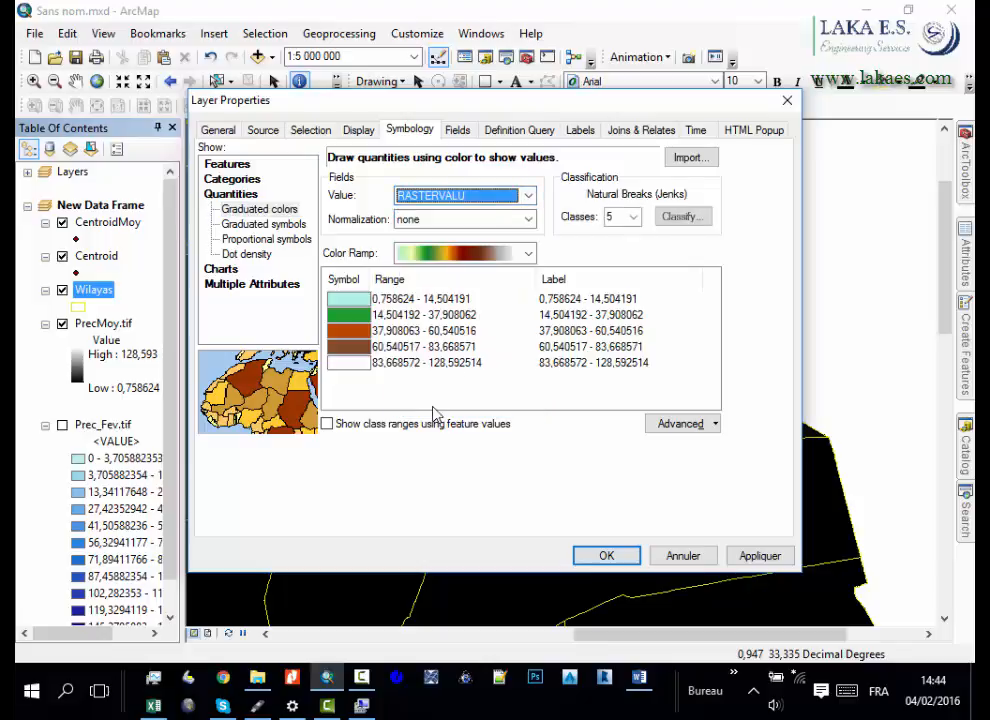
# Choose the light-to-dark teal color ramp for the Wilayas classes and apply the symbology
pyautogui.click(497, 254)
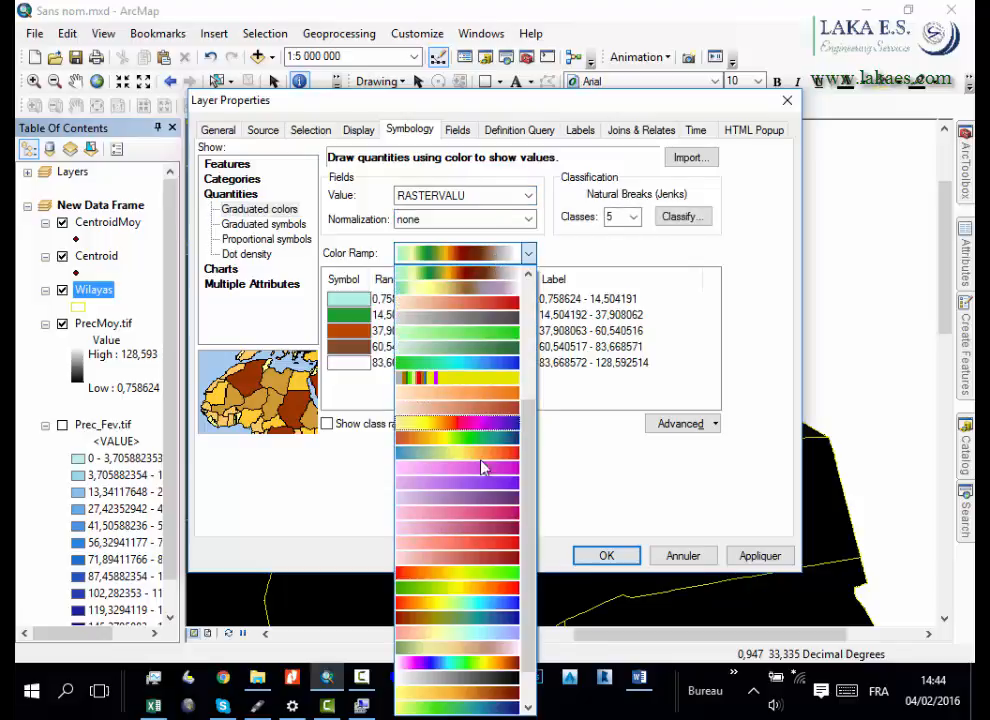
pyautogui.scroll(5, 471, 603)
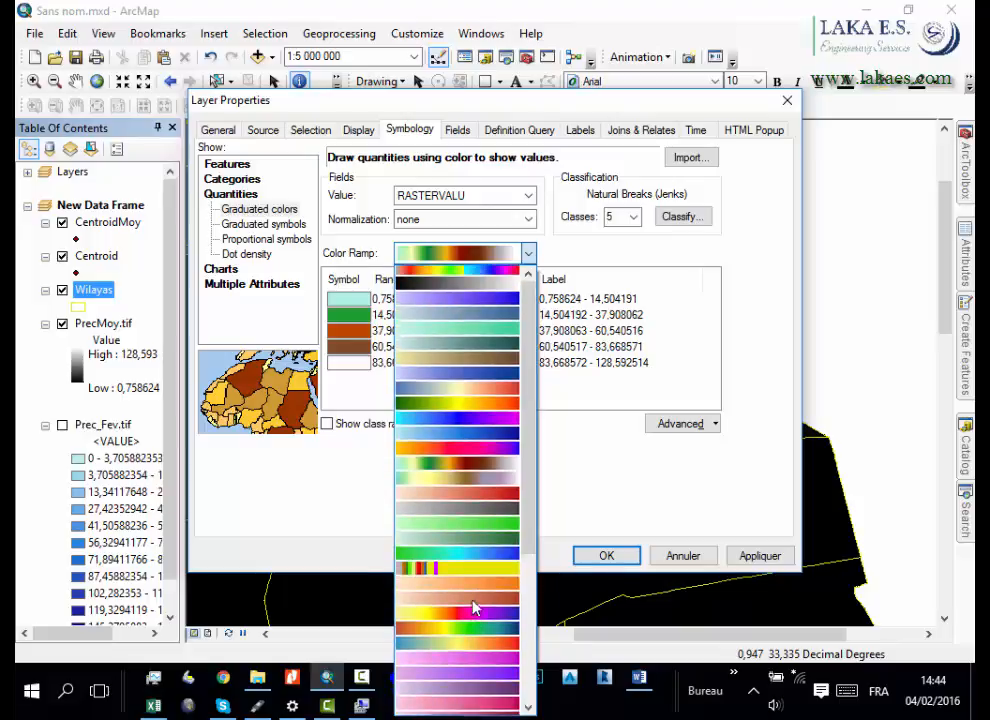
pyautogui.click(464, 360)
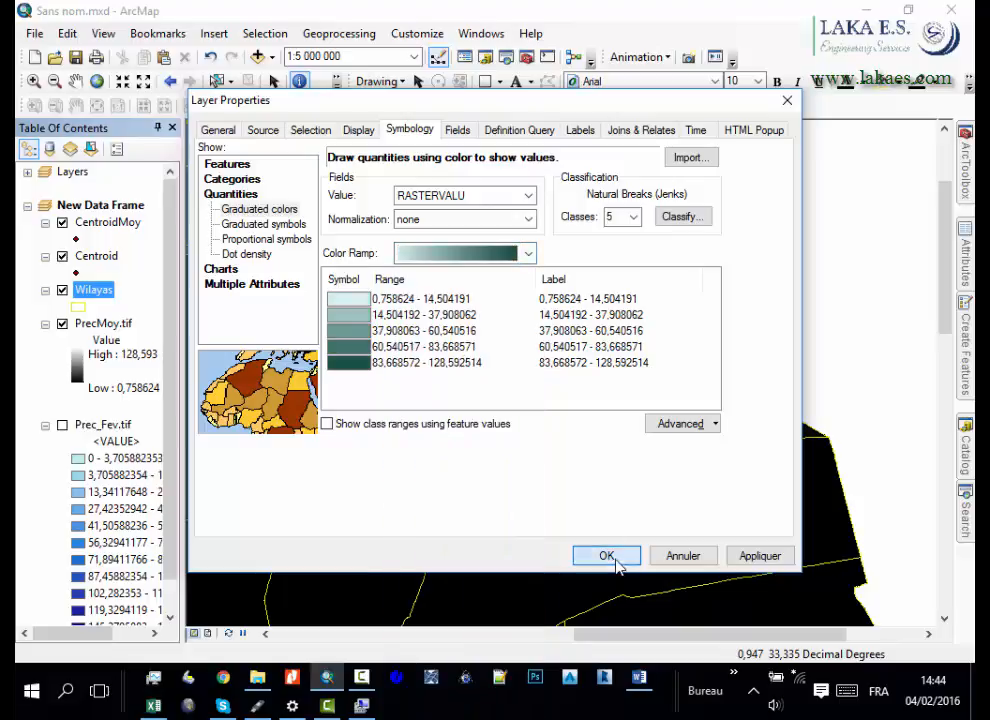
pyautogui.click(607, 556)
# Hide the PrecMoy.tif, CentroidMoy and Centroid layers so only the Wilayas layer is drawn
pyautogui.click(62, 415)
pyautogui.click(62, 409)
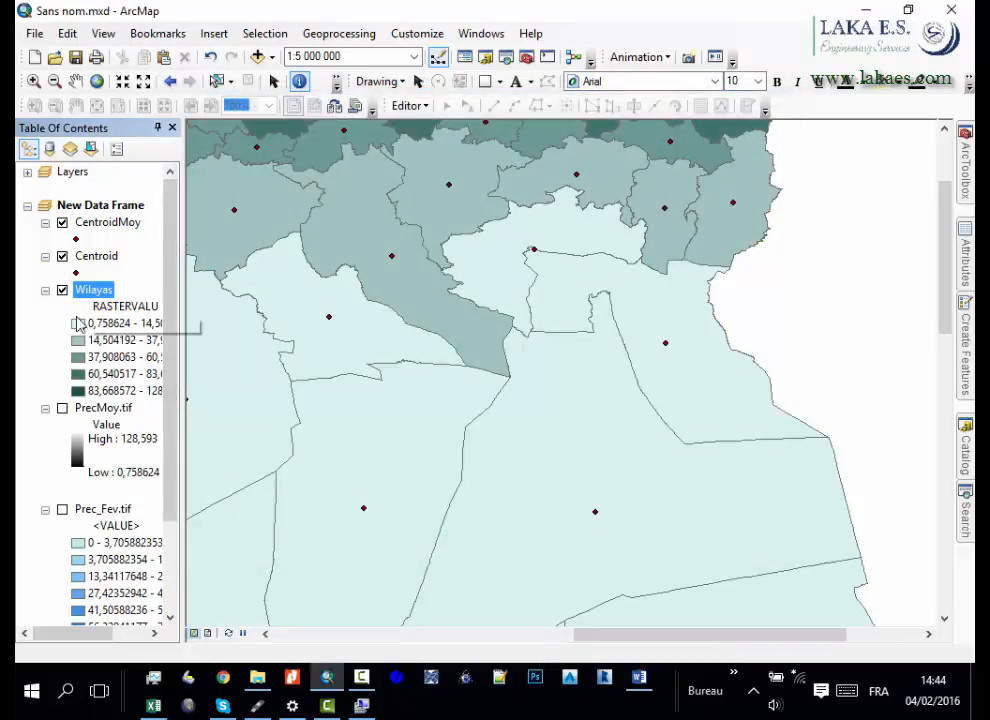
pyautogui.moveTo(431, 248); pyautogui.dragTo(512, 530)
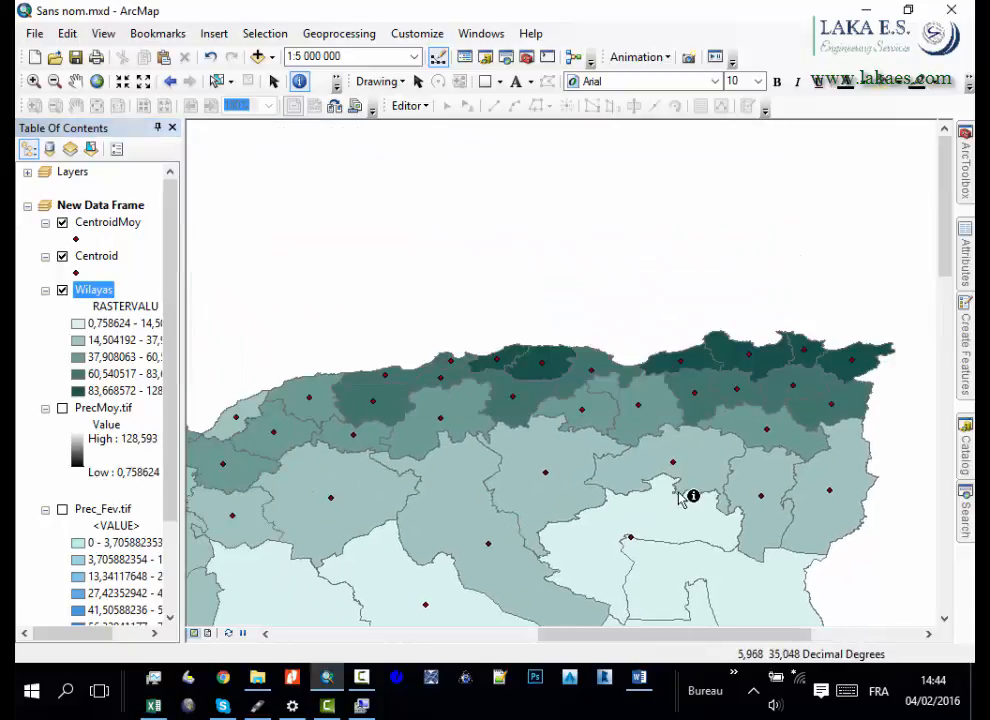
pyautogui.scroll(3, 578, 410)
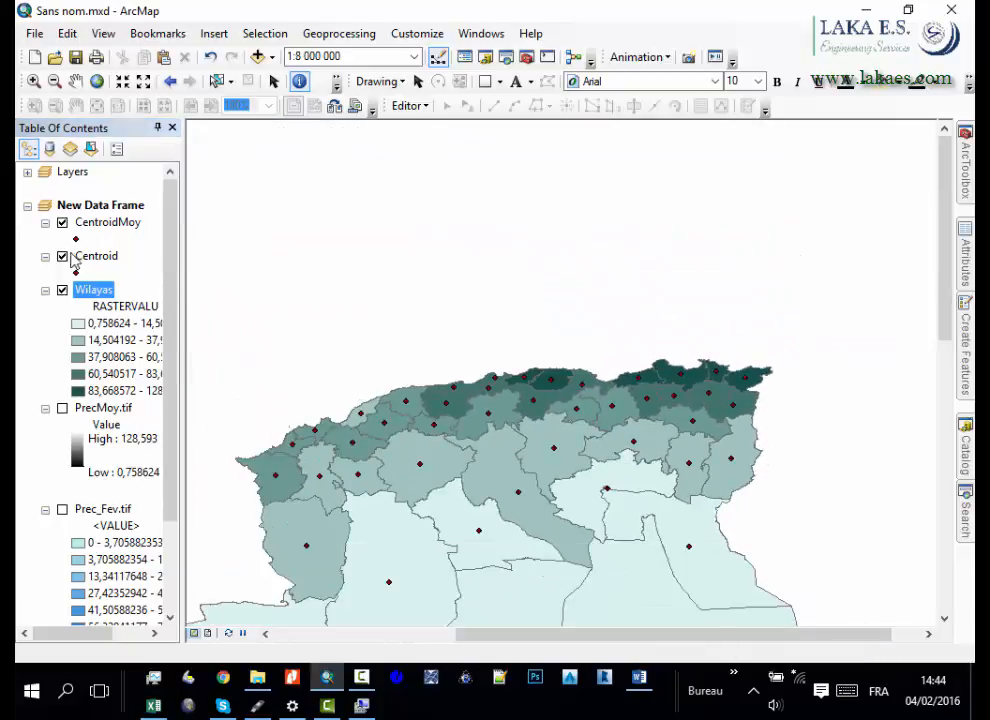
pyautogui.click(62, 222)
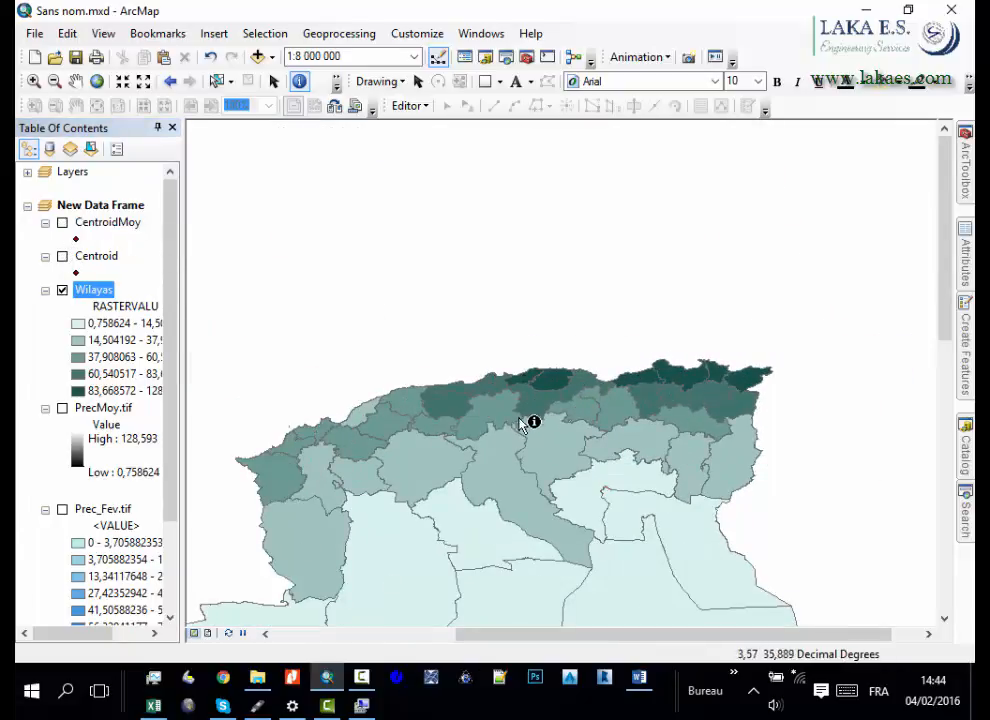
# Collapse the legend of the Prec_Fev.tif layer in the table of contents
pyautogui.scroll(-5, 507, 412)
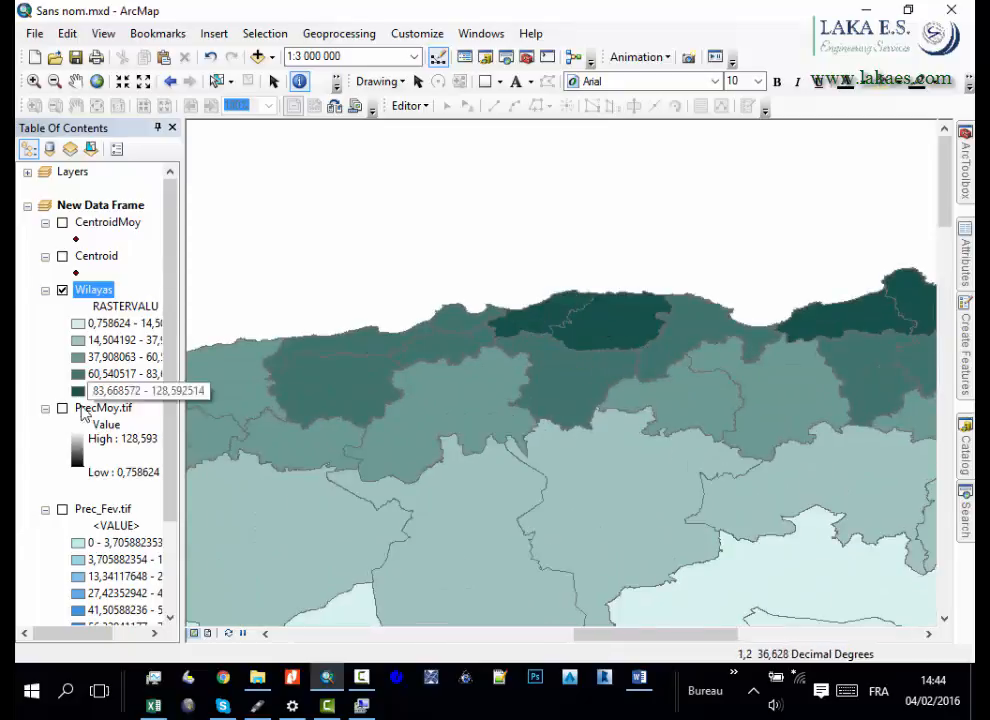
pyautogui.scroll(-3, 163, 380)
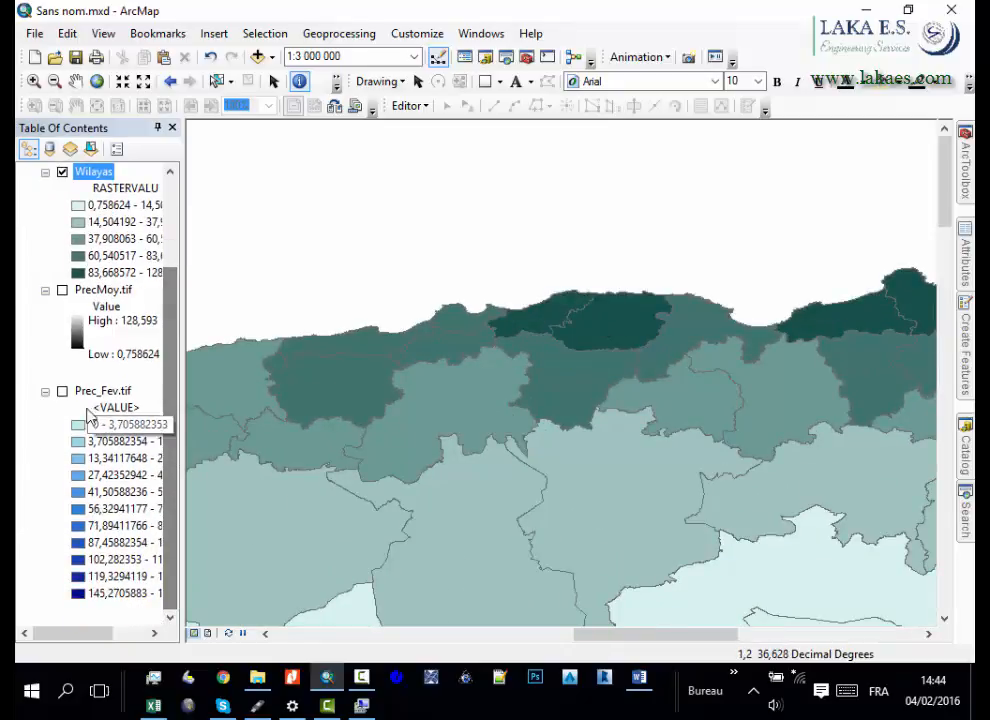
pyautogui.click(85, 393)
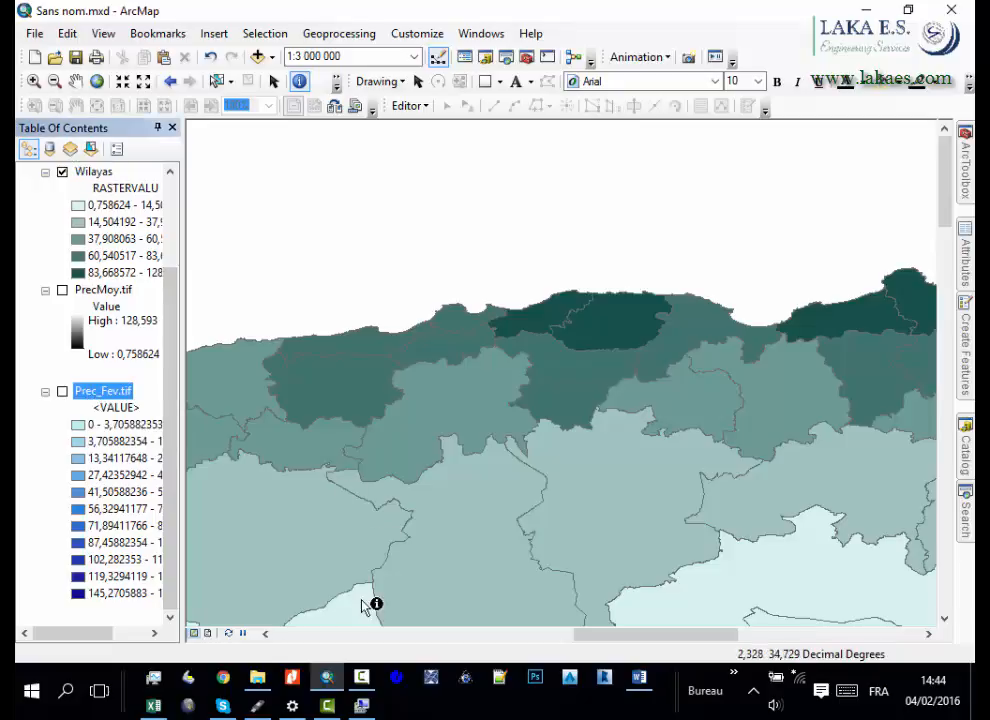
pyautogui.click(362, 680)
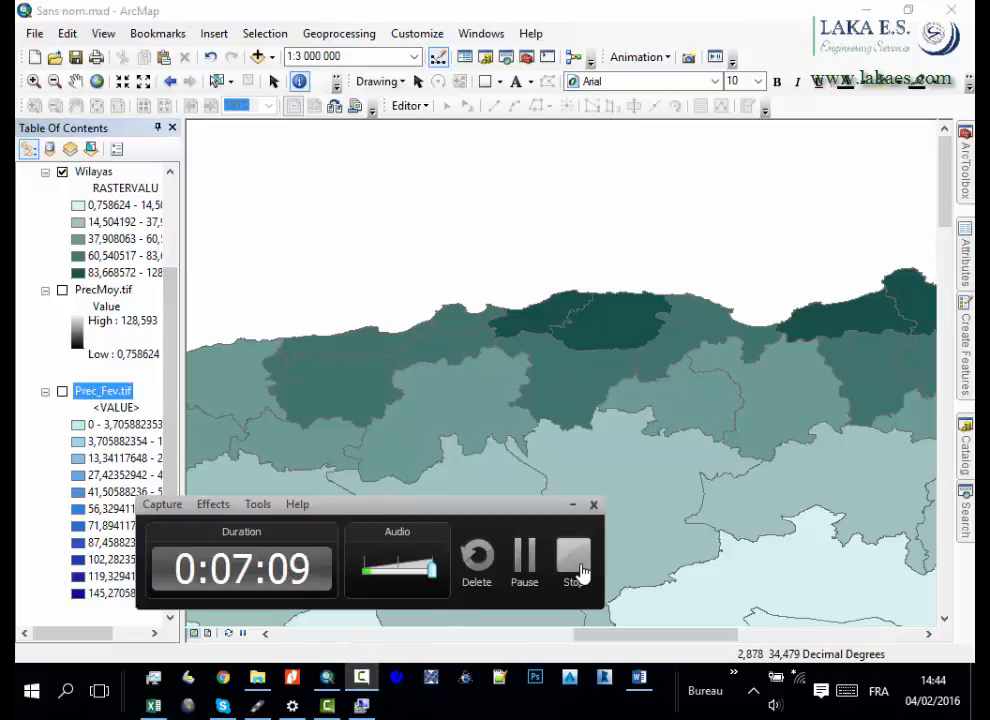
pyautogui.click(575, 507)
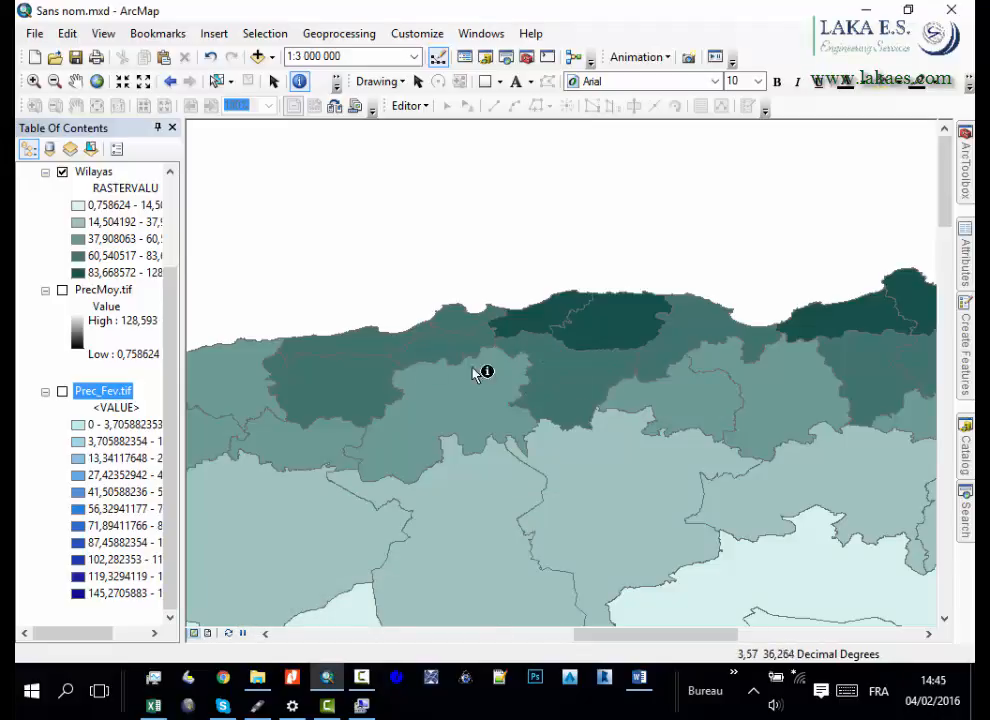
pyautogui.click(45, 392)
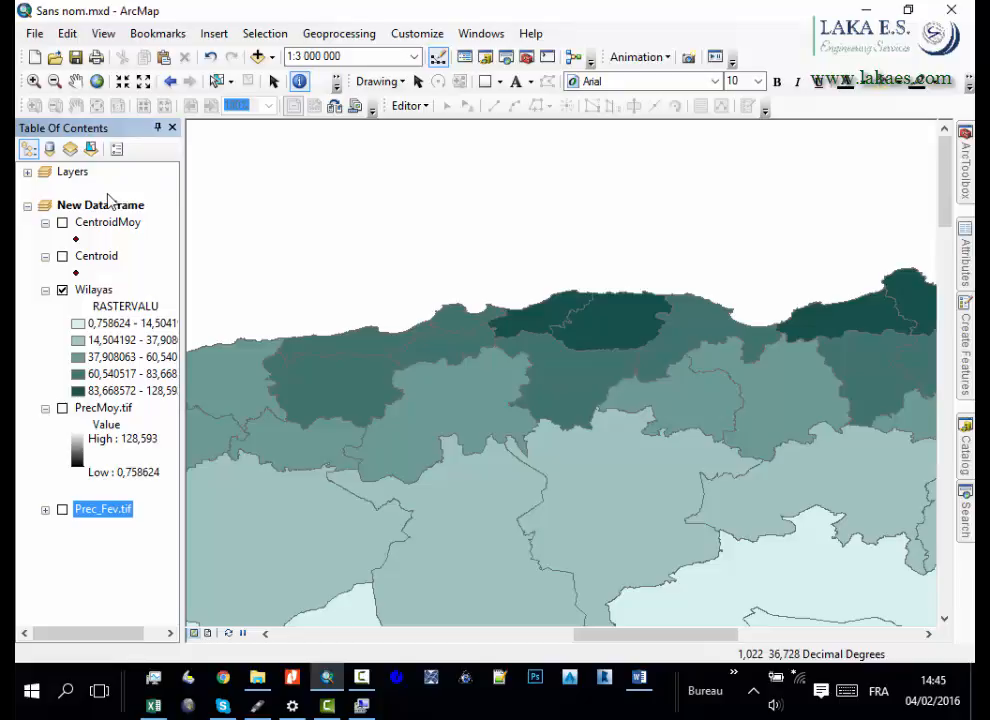
pyautogui.moveTo(564, 365); pyautogui.dragTo(537, 256)
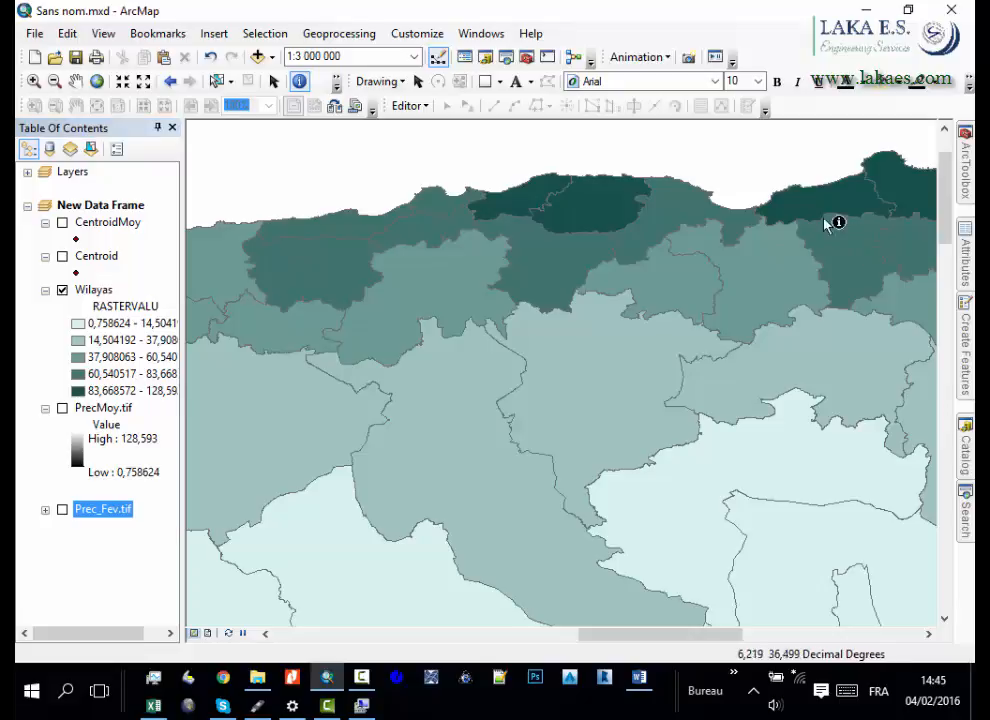
pyautogui.rightClick(120, 509)
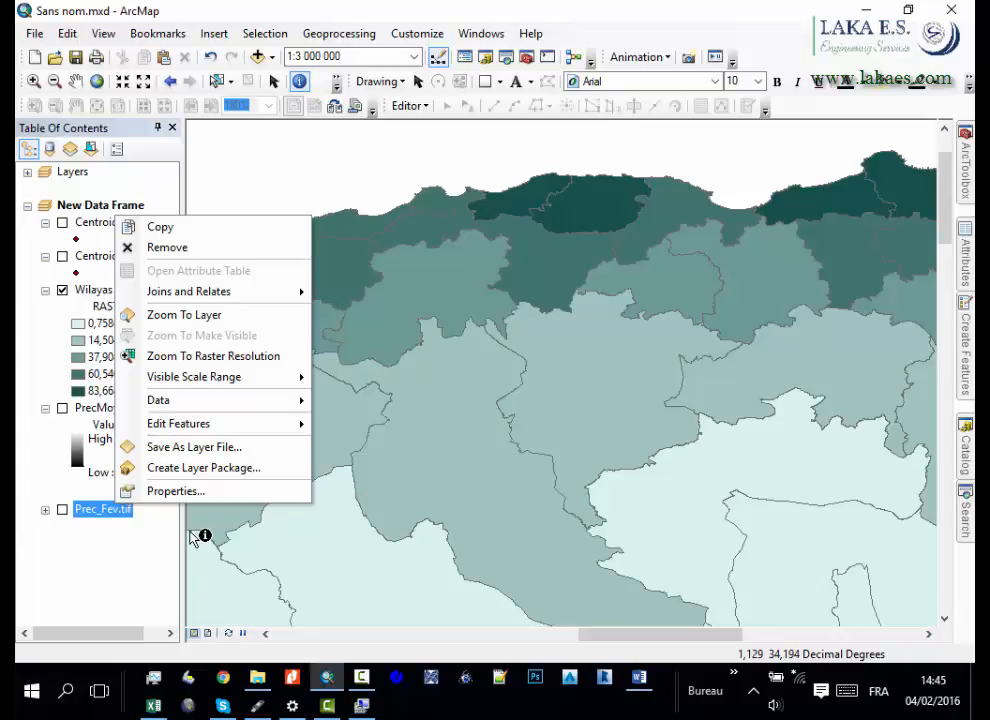
pyautogui.click(44, 321)
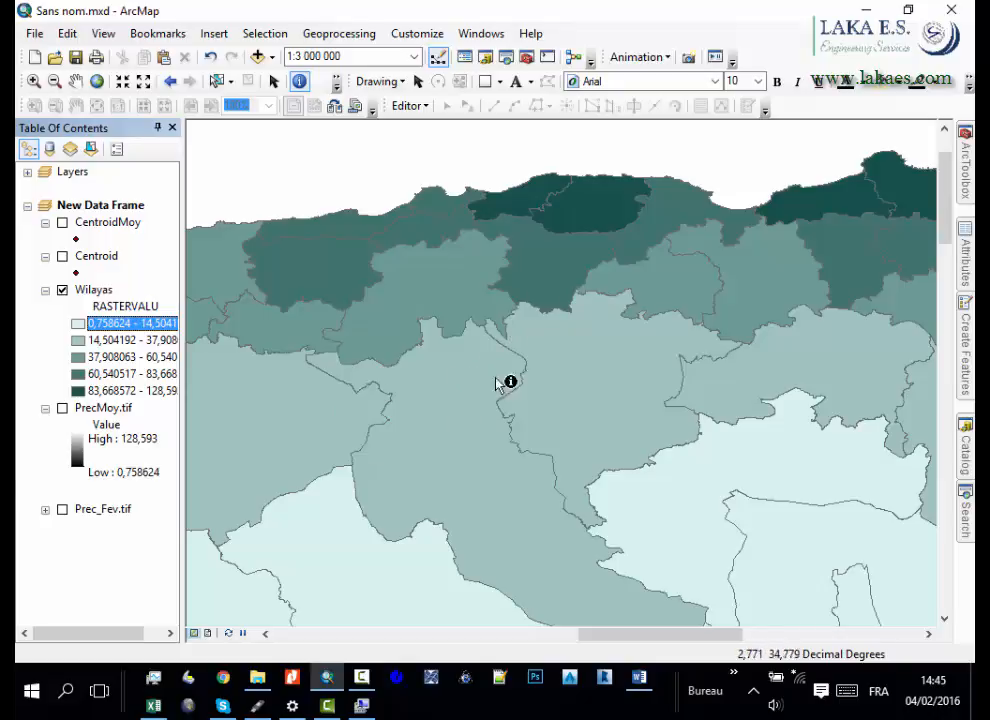
pyautogui.click(372, 703)
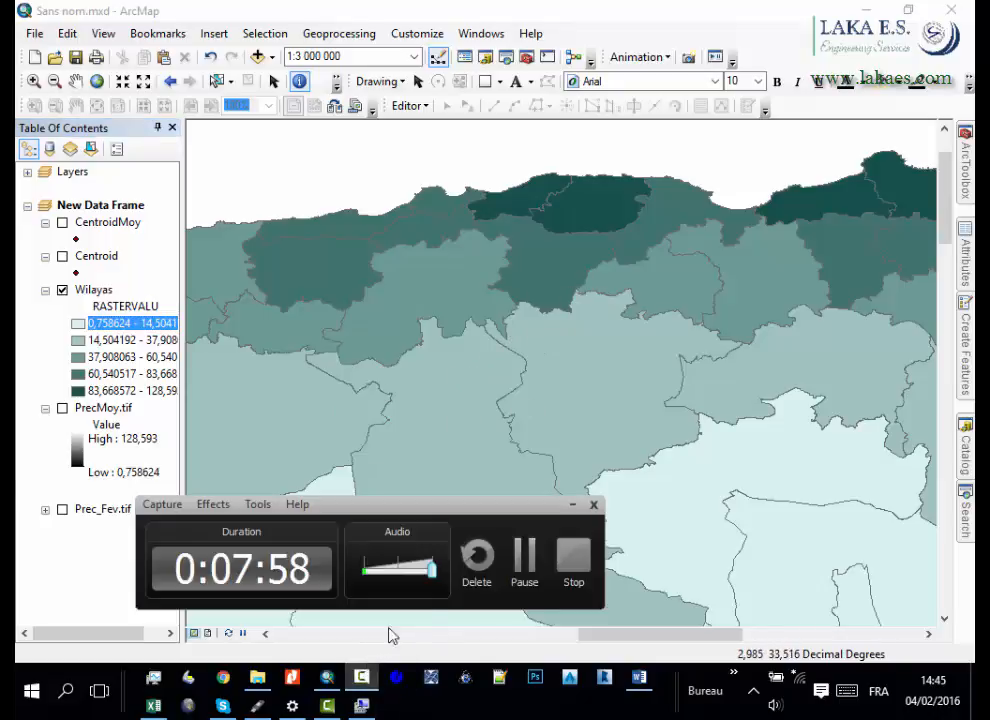